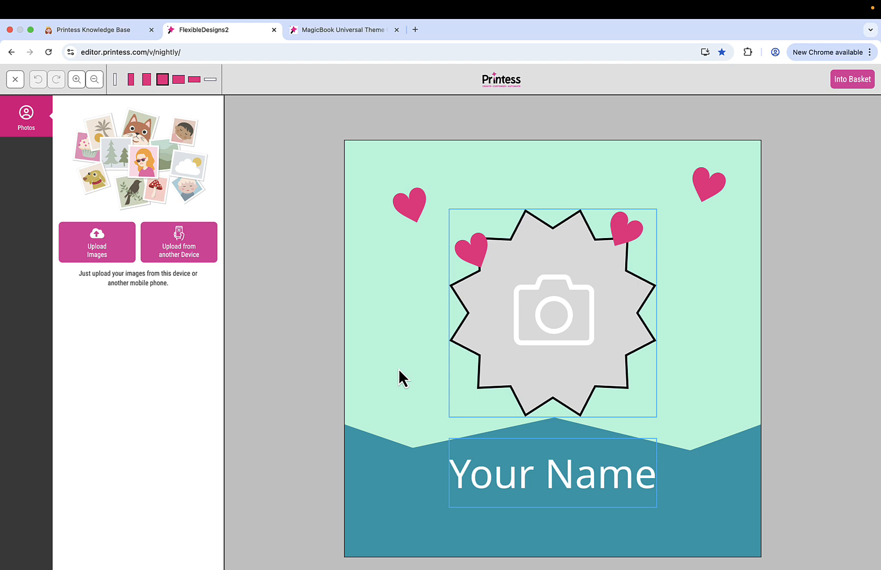
Step: Preview the design in the landscape and portrait formats, and return to the template editor
left_click(179, 79)
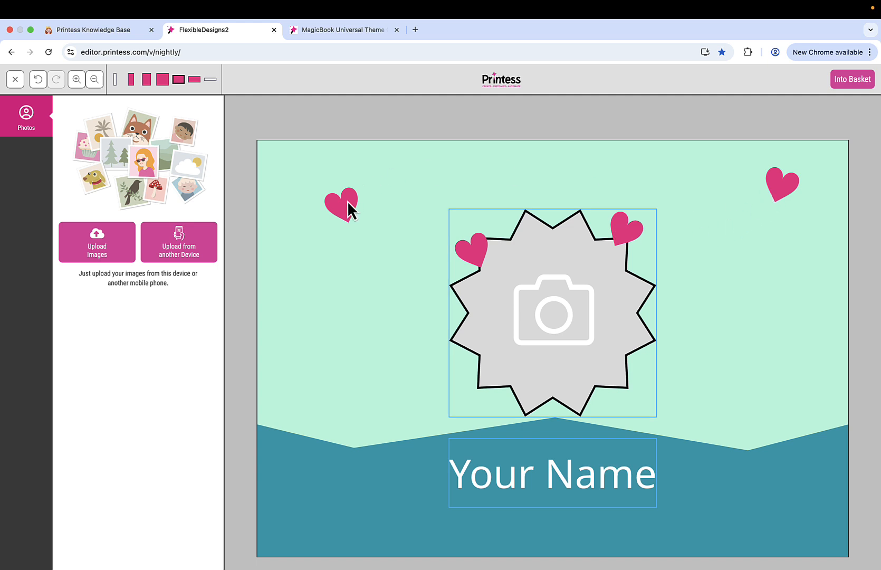
left_click(146, 80)
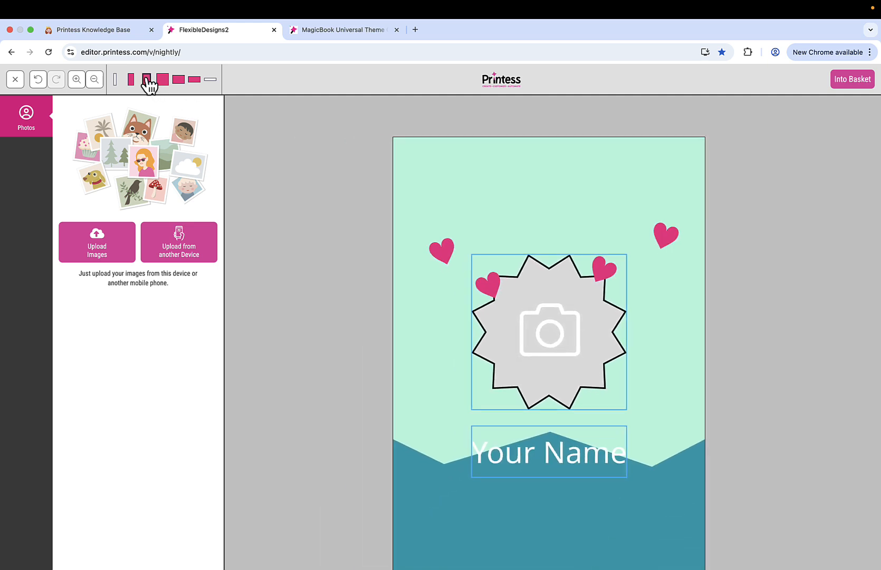
left_click(179, 80)
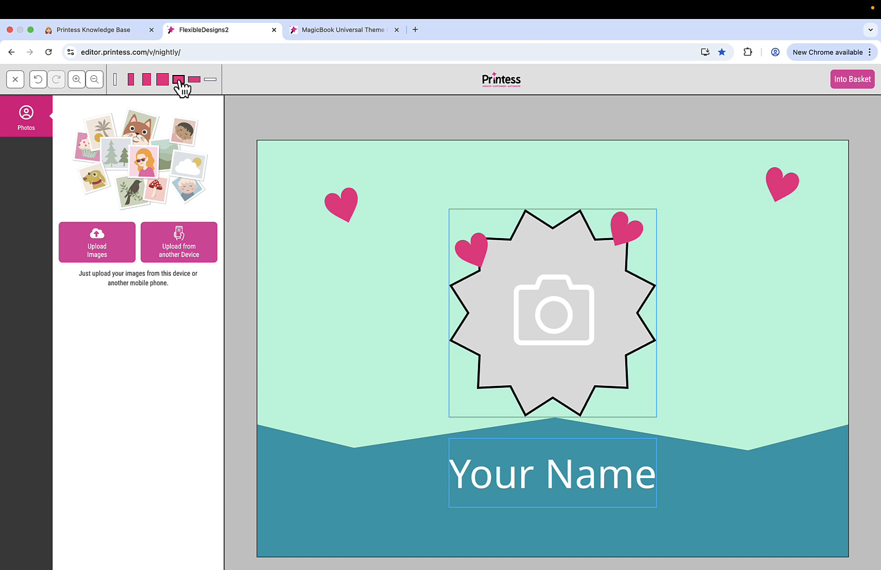
left_click(16, 80)
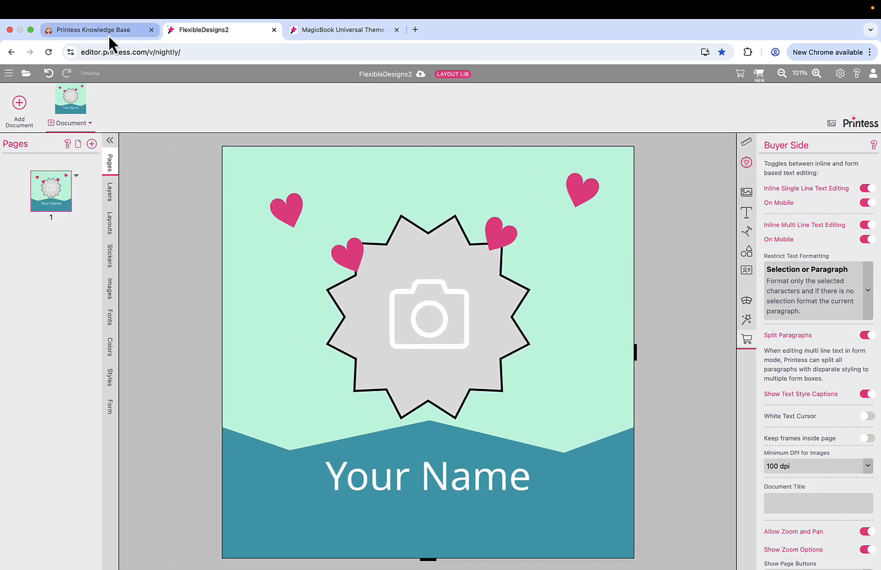
Step: Check the Use Case Tutorials page in the Printess Knowledge Base tab and return to the FlexibleDesigns2 template
left_click(108, 35)
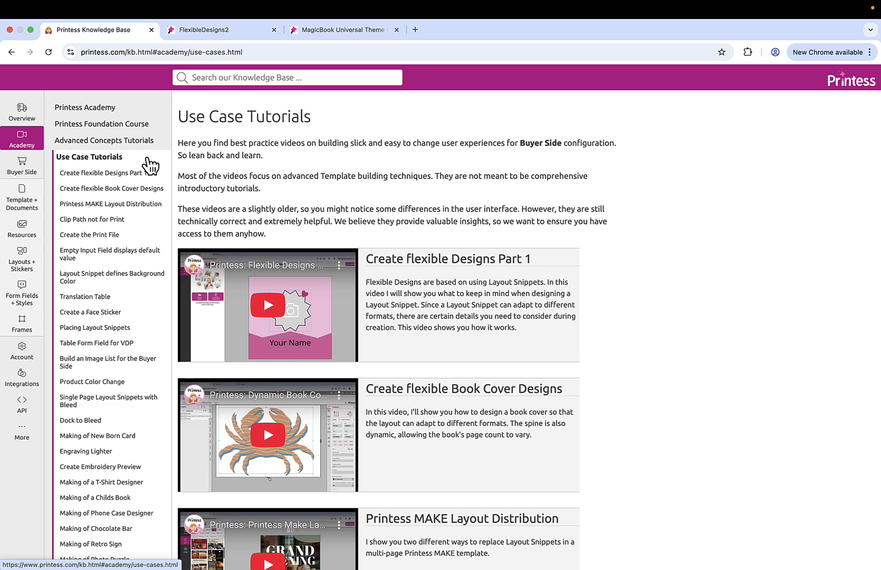
left_click(232, 31)
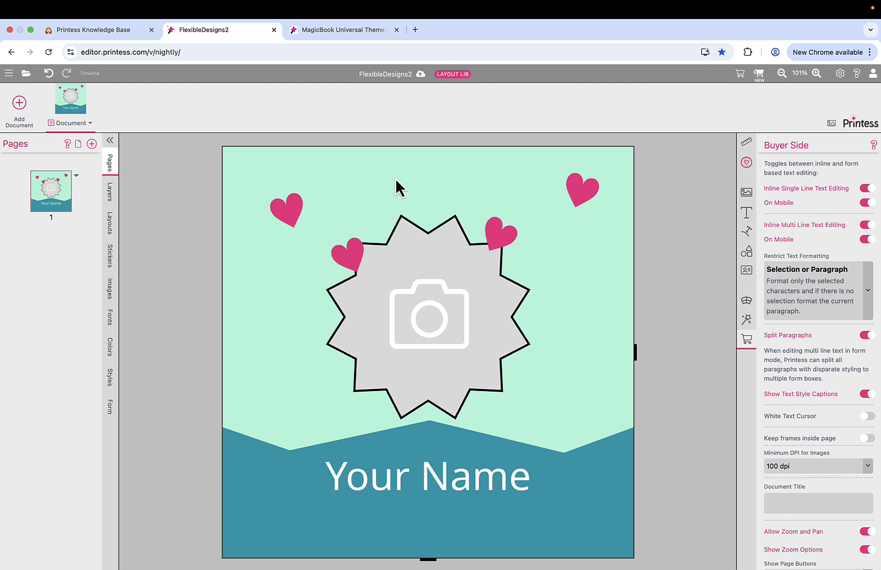
Step: Replace the heart at the page's upper right with a new scalloped circle shape coloured Pink
left_click(580, 184)
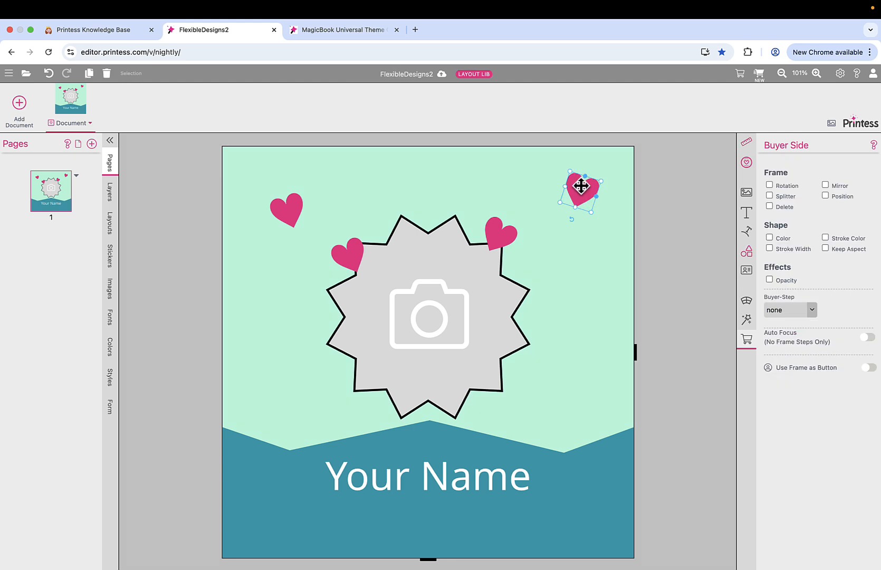
key("Delete")
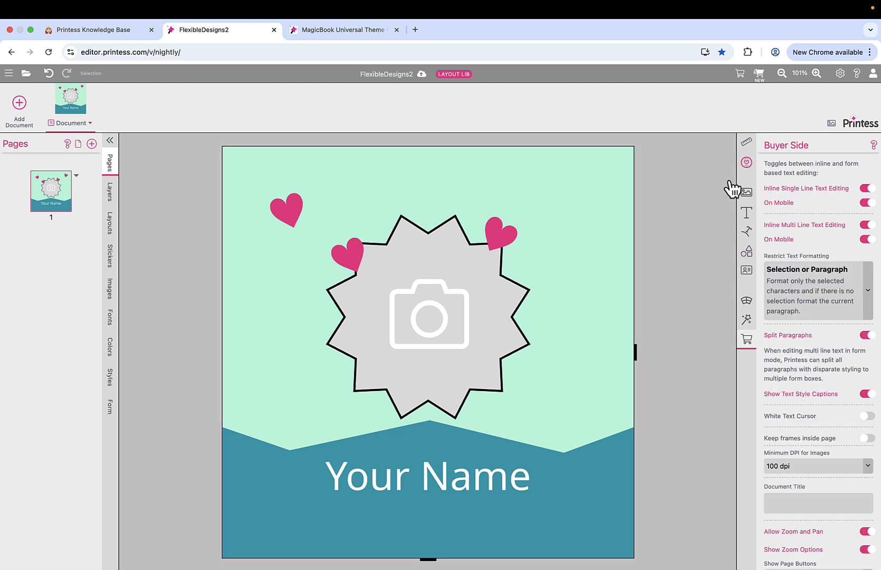
left_click(750, 249)
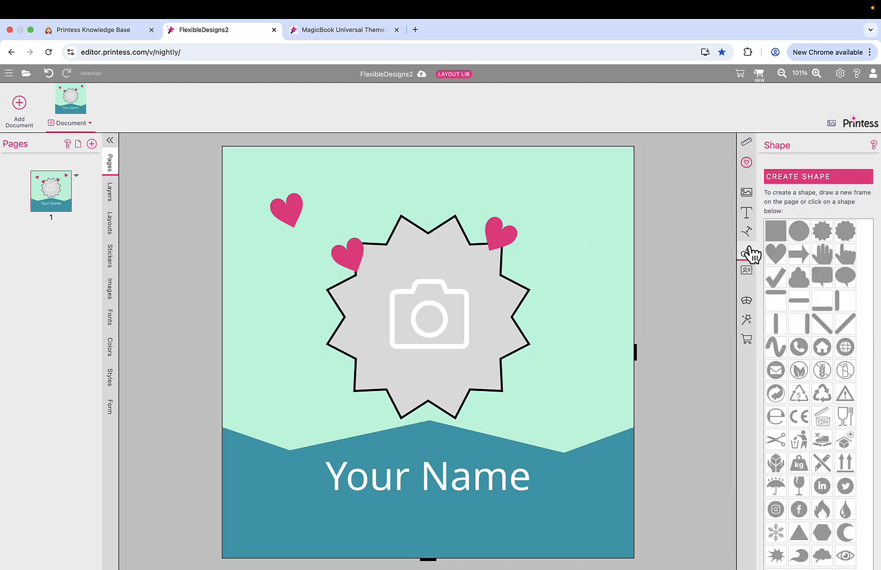
left_click(856, 239)
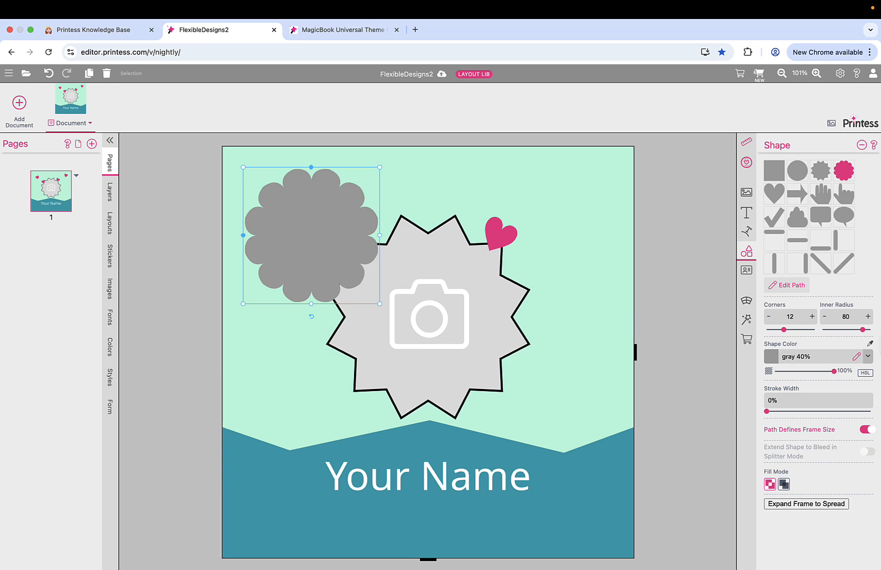
left_click(868, 356)
left_click(847, 246)
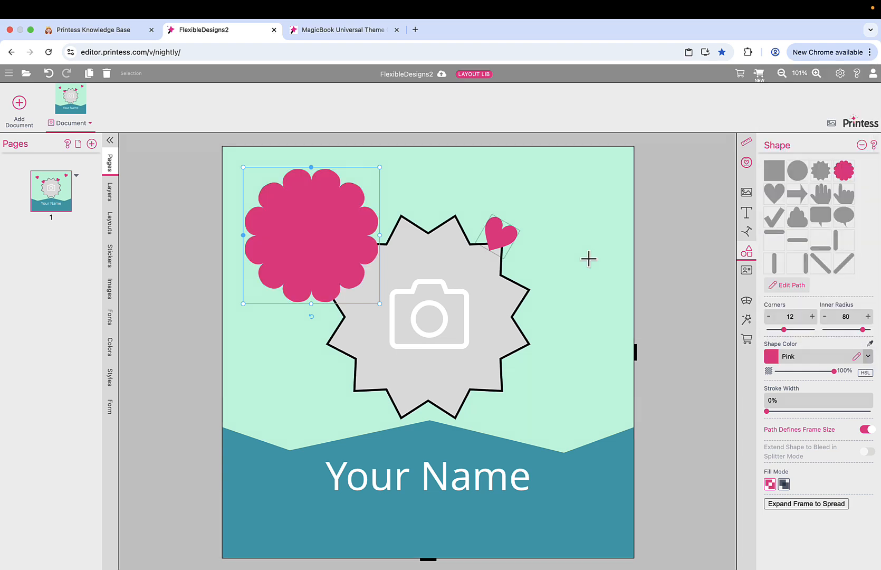
left_click(672, 247)
Step: Add a white single-line text reading "You are" in Noto Sans Bold on the pink scalloped shape
left_click(746, 213)
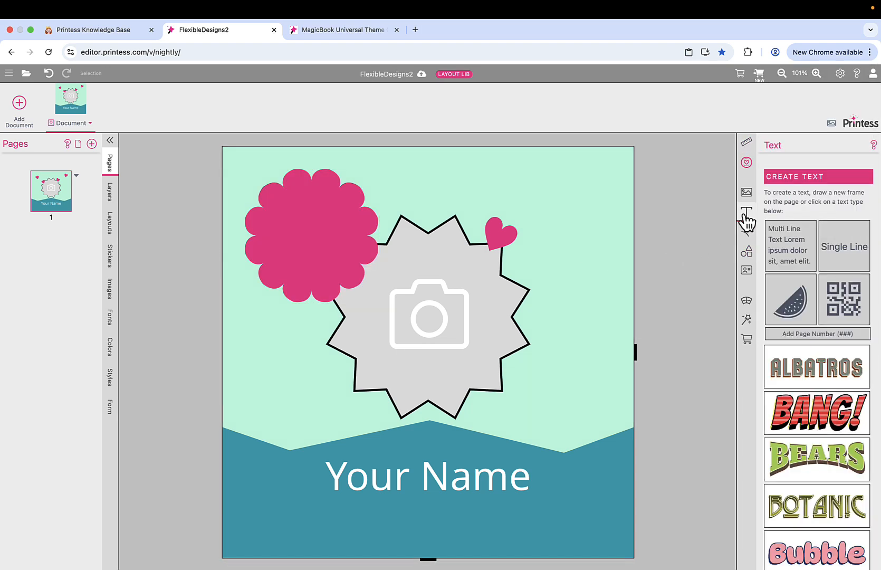
left_click(834, 264)
left_click(818, 258)
left_click(801, 421)
left_click(823, 175)
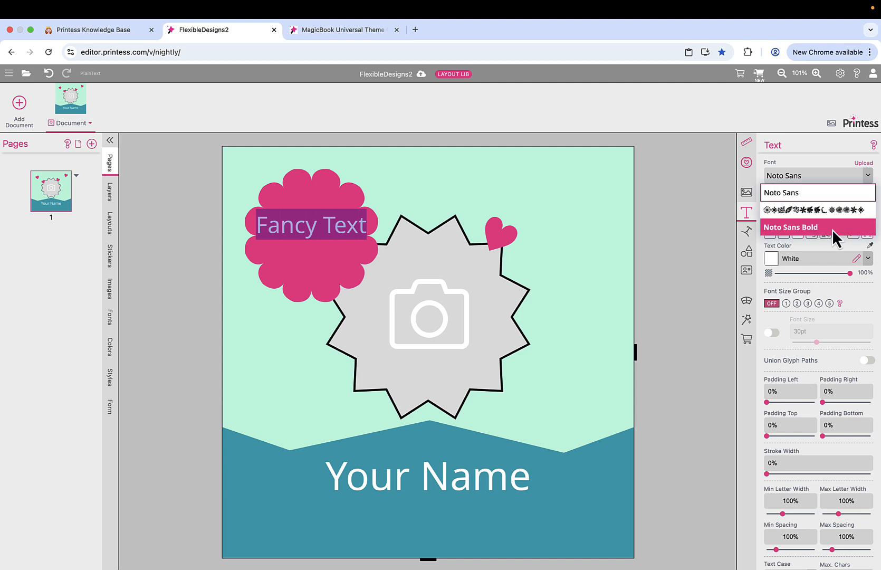
left_click(834, 230)
type("You are")
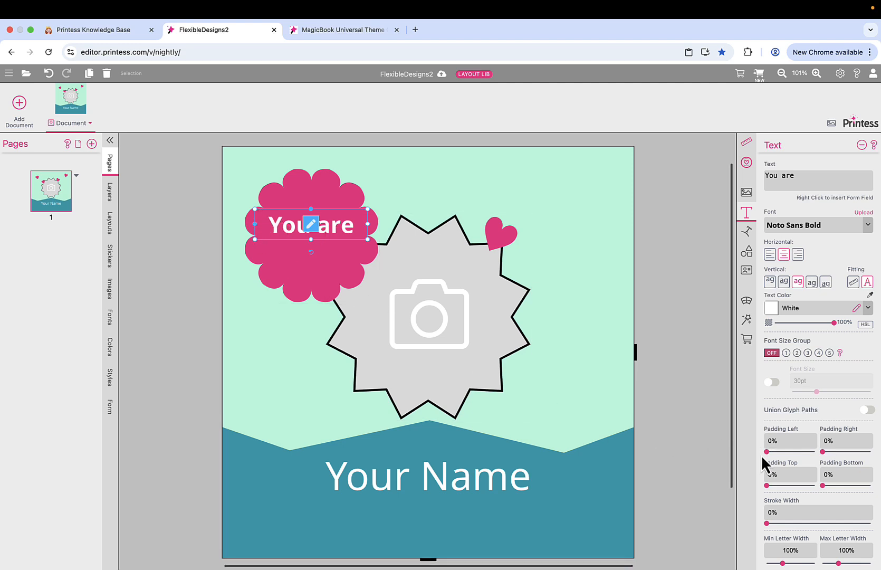
Step: Set the text's left and right padding to 5% and add a matching line "the best" beneath it
left_click(763, 441)
type("5")
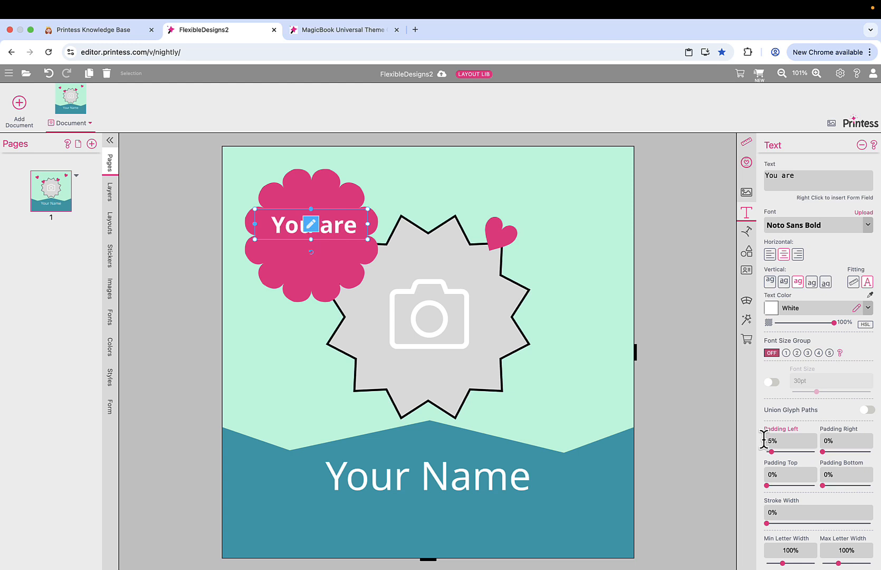
left_click(818, 440)
type("5")
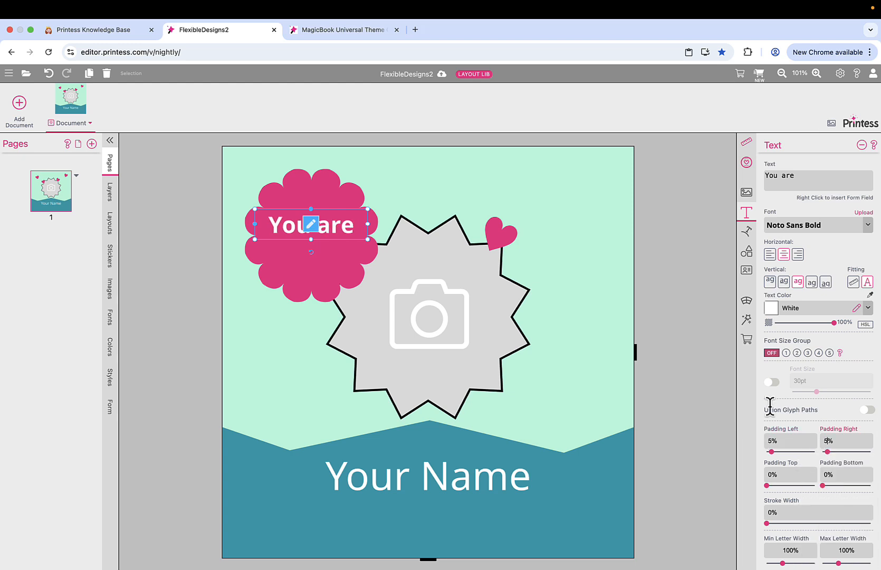
left_click(291, 220)
left_click(460, 180)
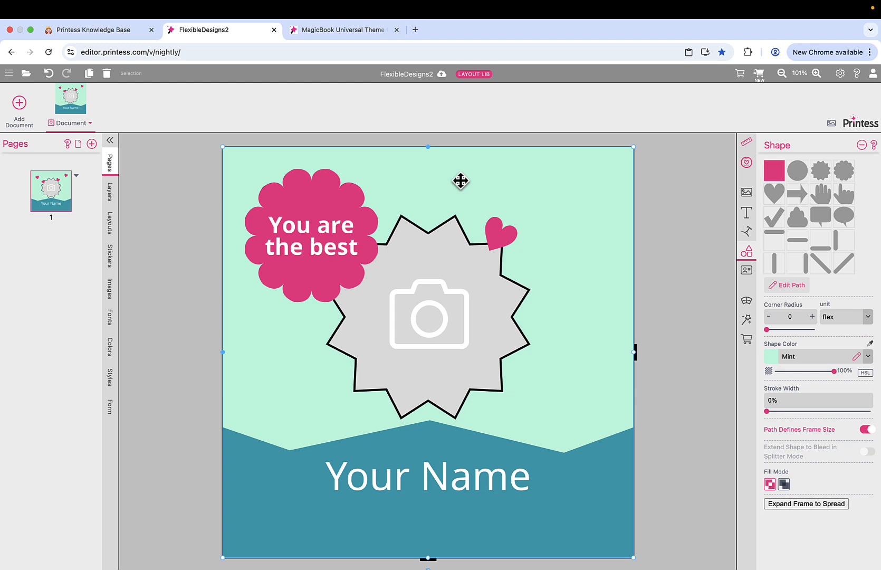
Step: Shrink the pink badge with both text lines to about 182 × 179 px and move it to the page's upper-right corner
left_click(331, 229)
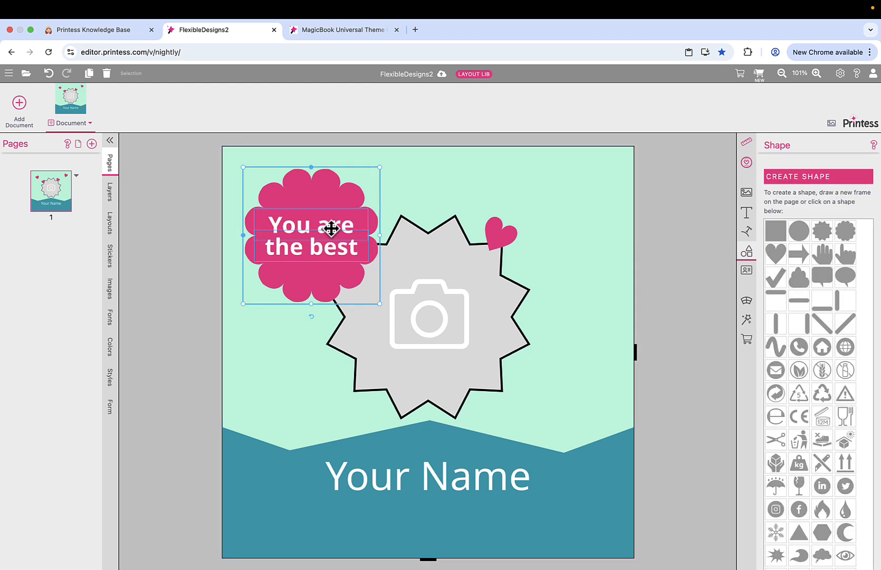
left_click_drag(279, 189, 538, 178)
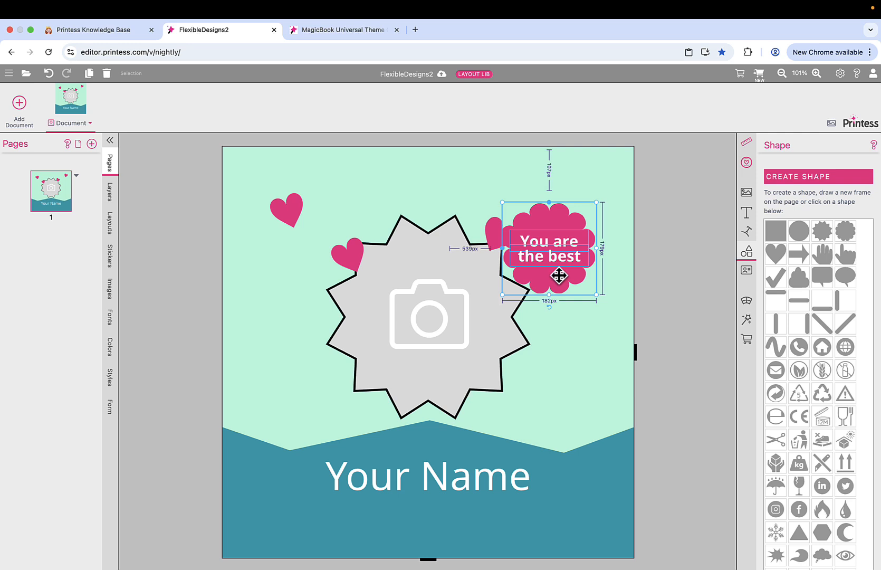
left_click_drag(558, 275, 583, 233)
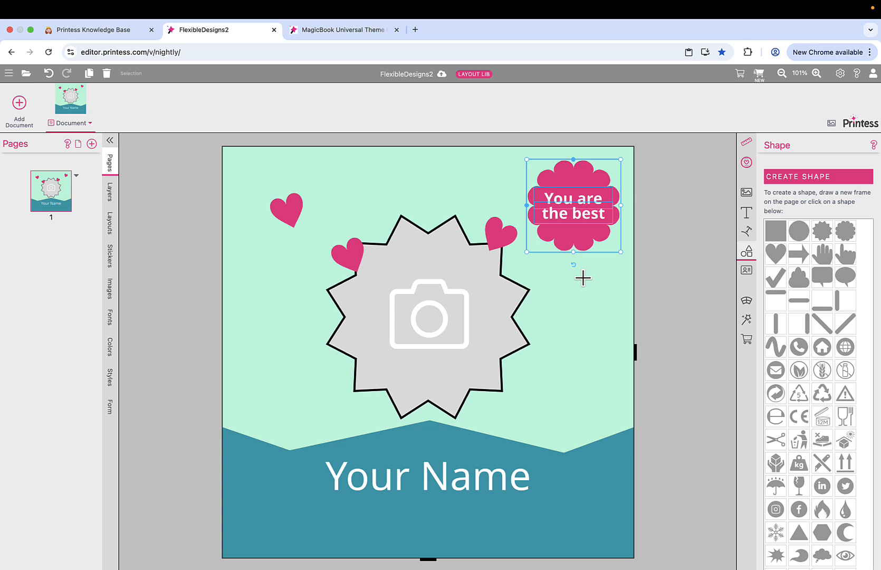
left_click(583, 278)
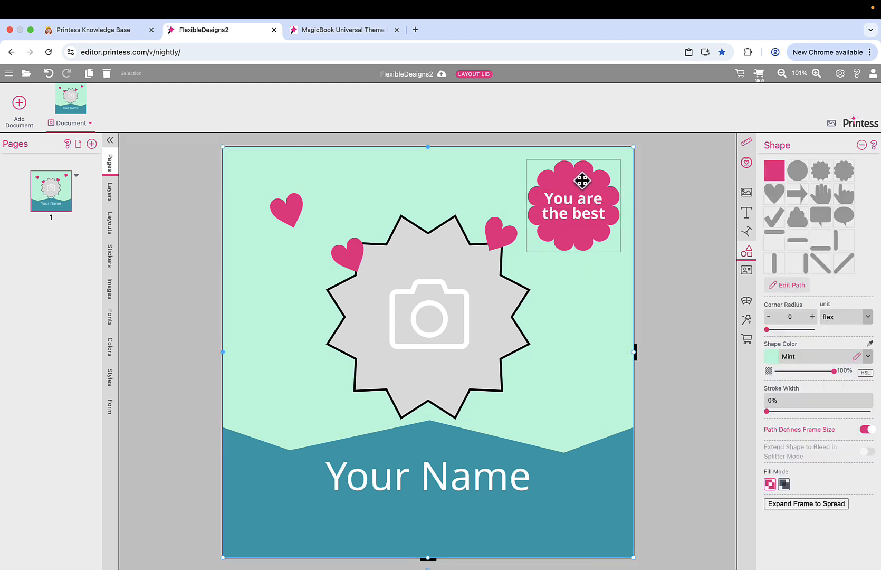
Step: Group the pink badge shape and its two text lines as a SubDocument
left_click(582, 180)
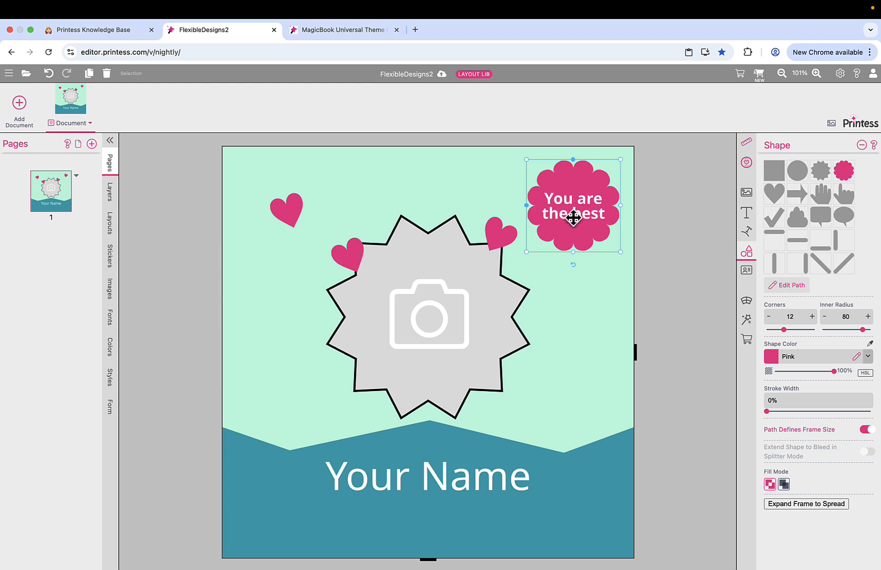
left_click(572, 211)
left_click(574, 200)
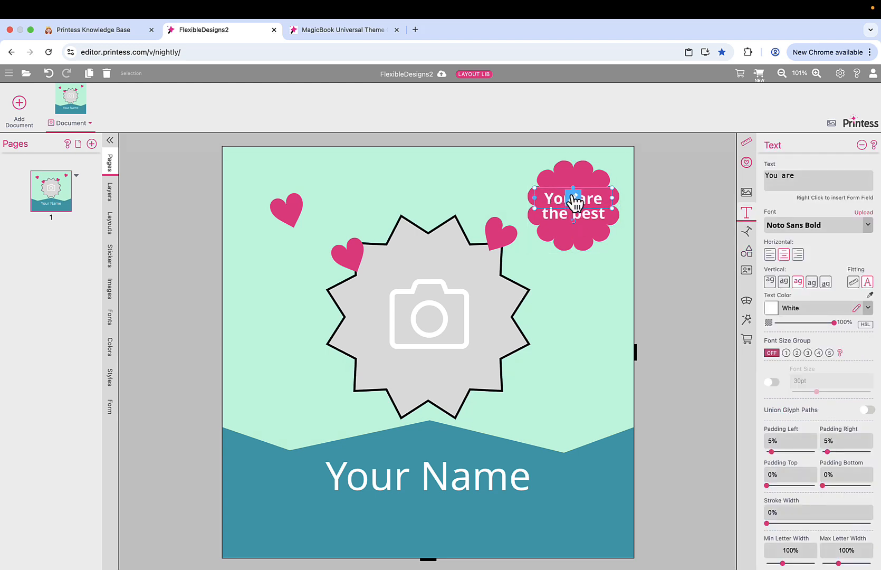
left_click(572, 175)
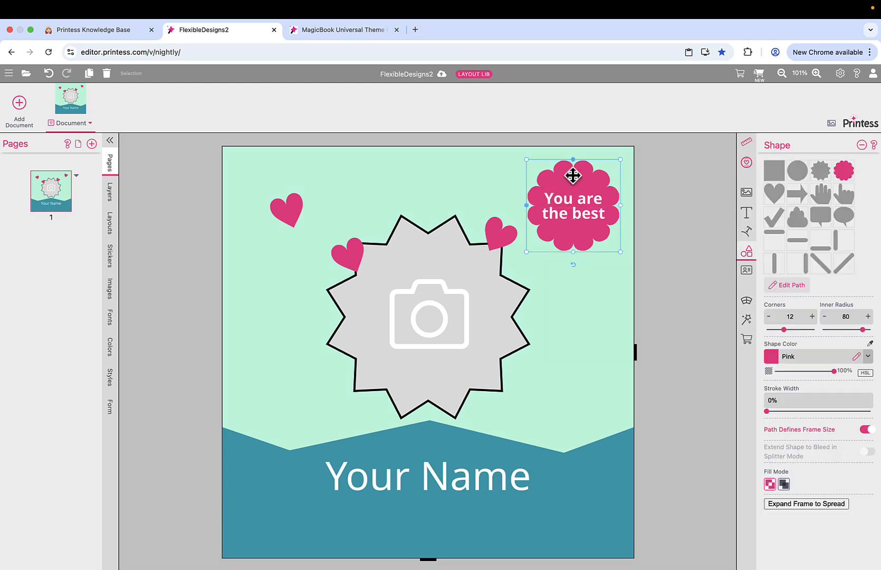
left_click(753, 141)
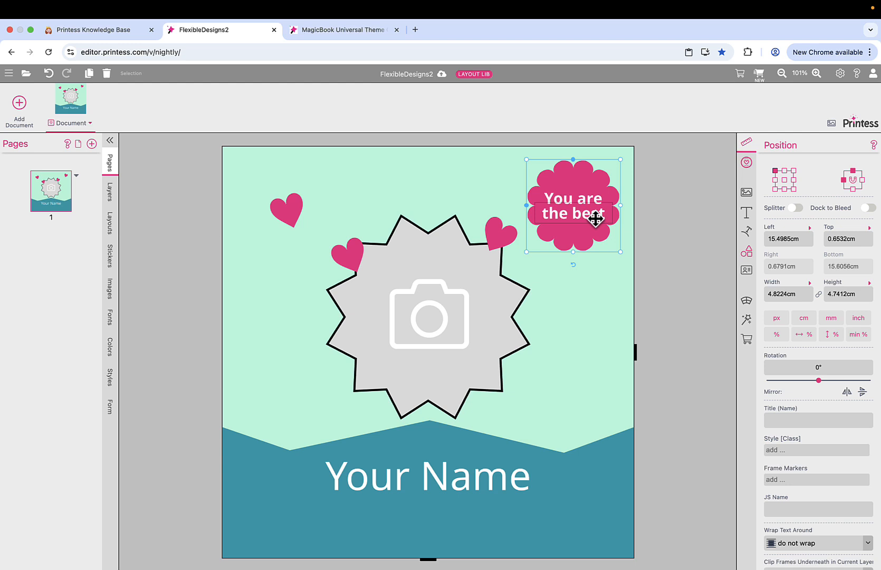
left_click(582, 203)
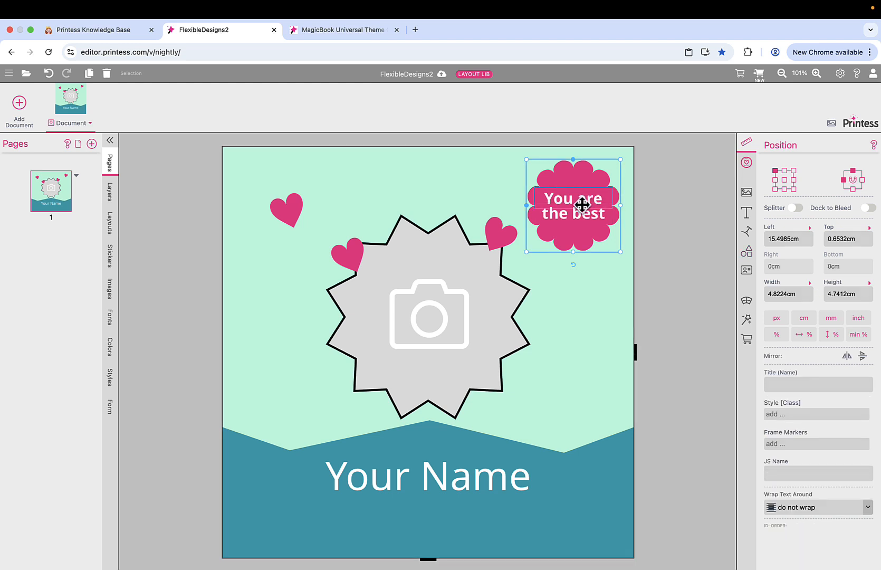
right_click(580, 213)
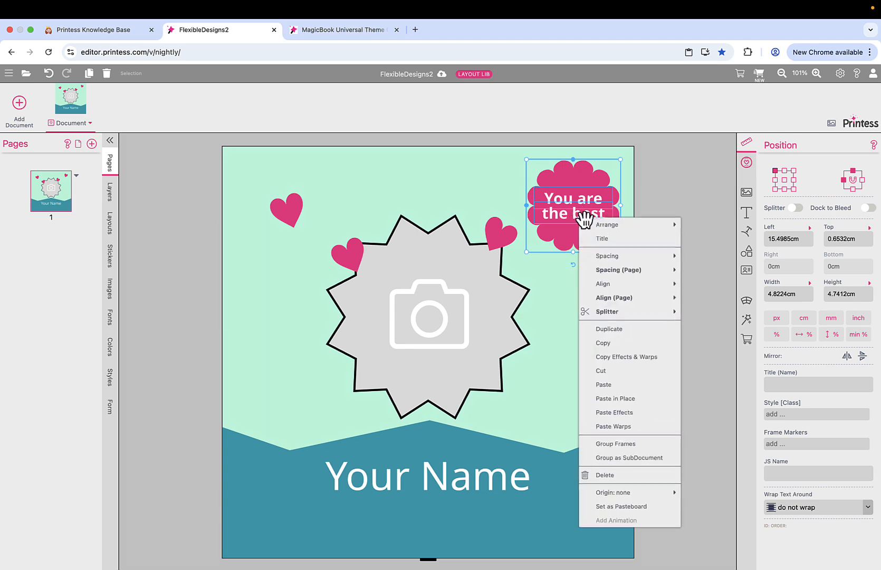
left_click(640, 461)
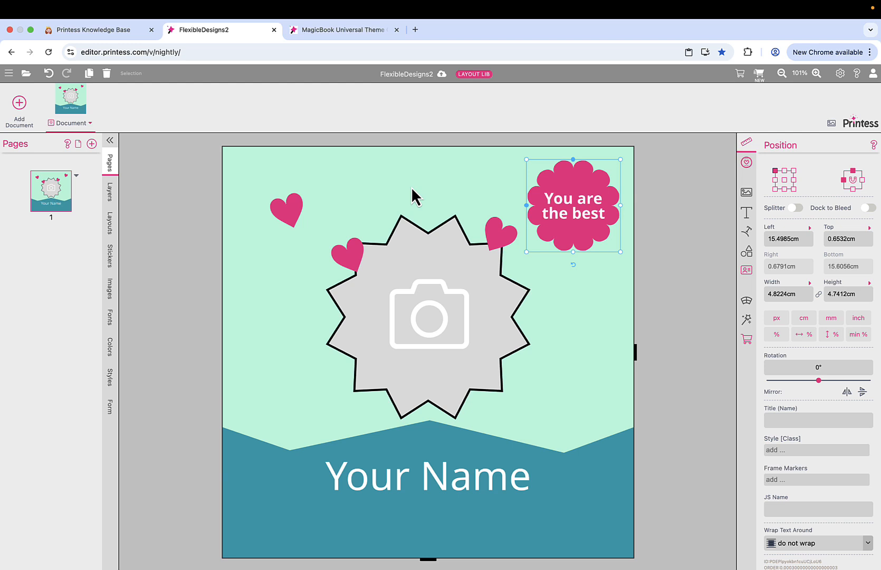
Step: Examine the Sub-Document Placement settings of the grouped "You are the best" badge
left_click(747, 271)
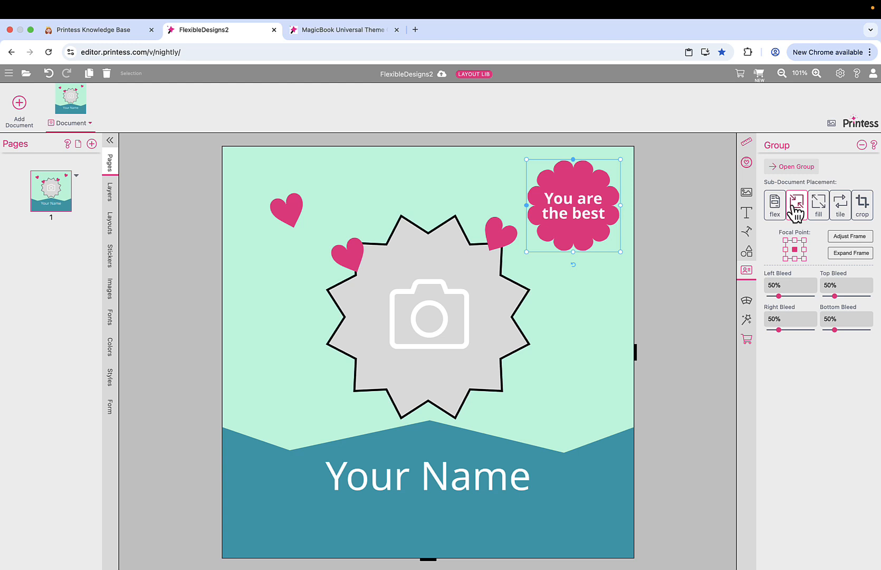
left_click(572, 222)
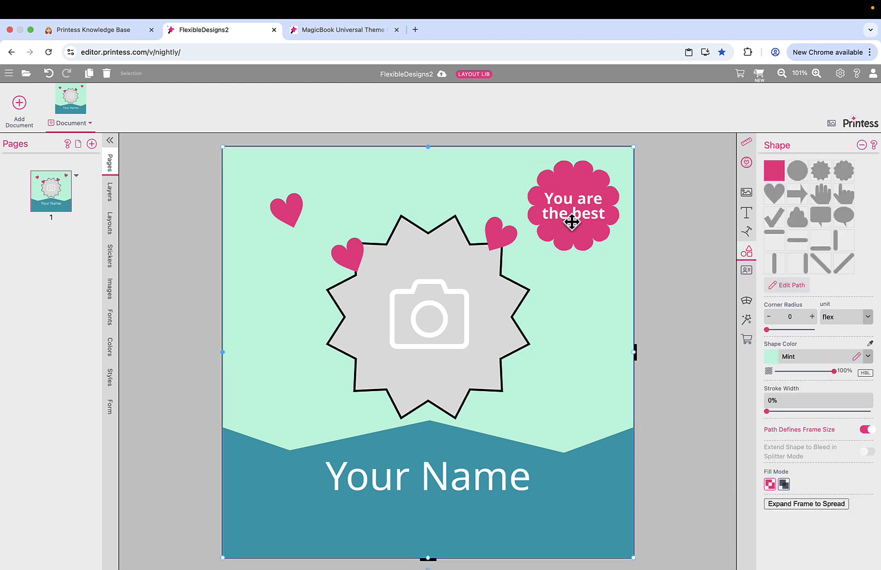
left_click(578, 202)
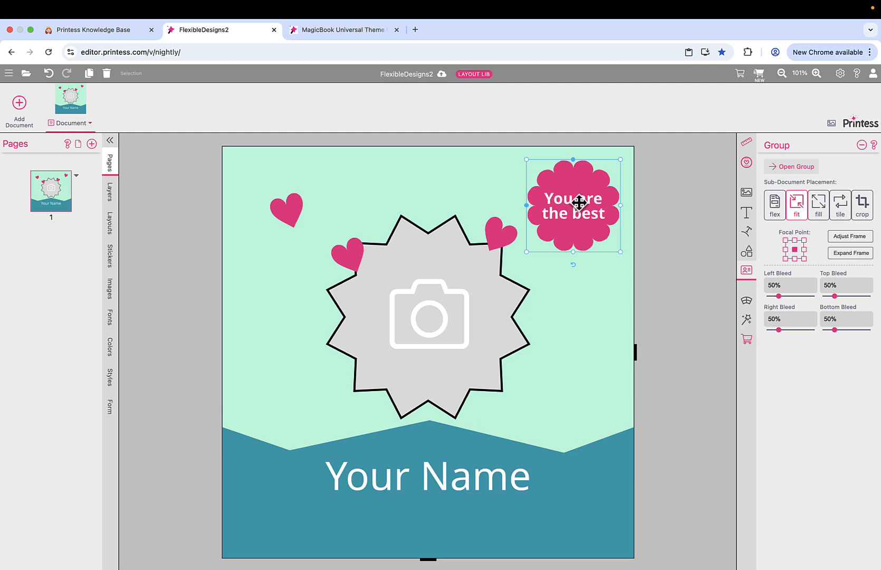
Step: Preview the design with the grouped badge in landscape, portrait and square formats on the buyer side, and return to the editor
left_click(758, 74)
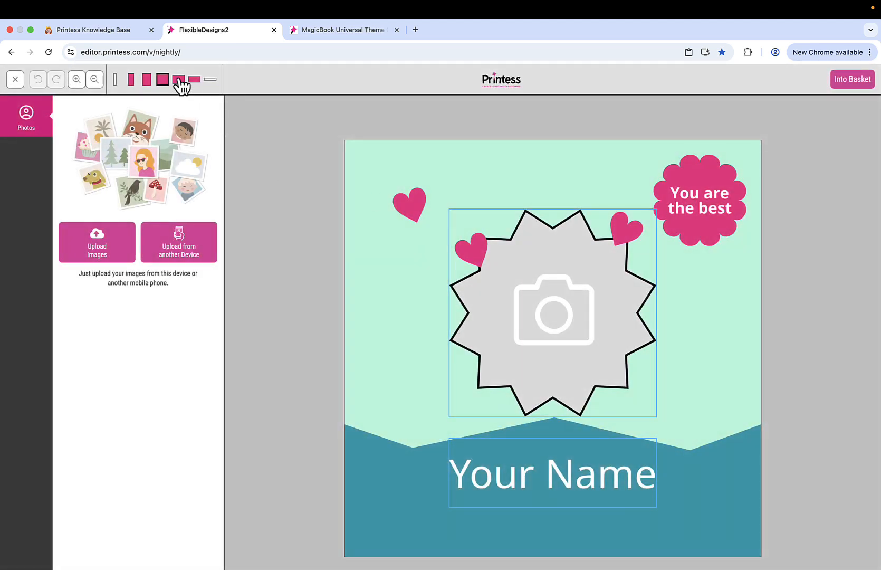
left_click(178, 79)
left_click(147, 82)
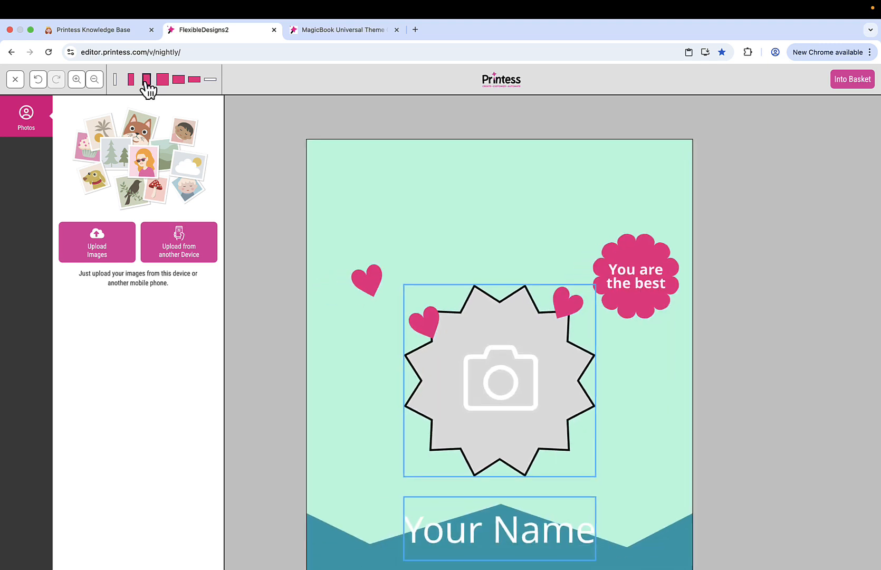
left_click(163, 80)
left_click(184, 81)
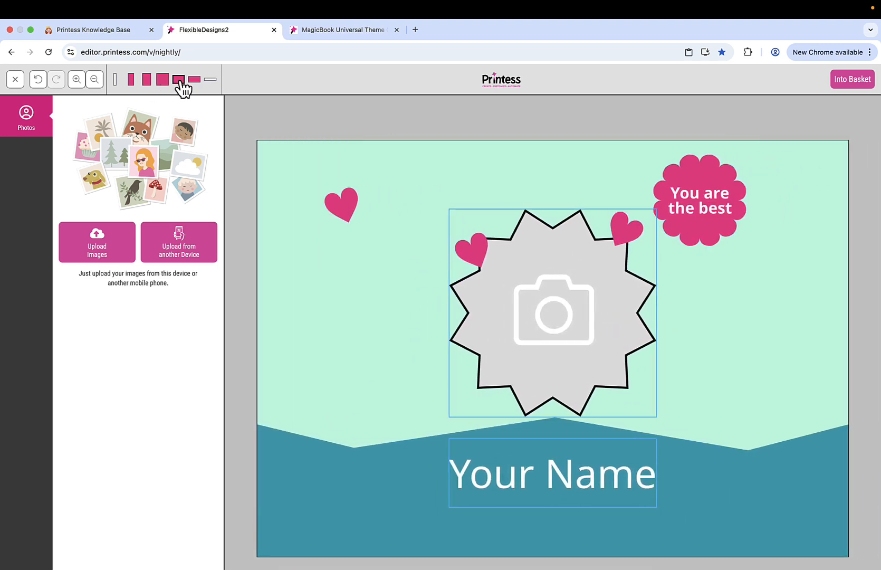
left_click(17, 79)
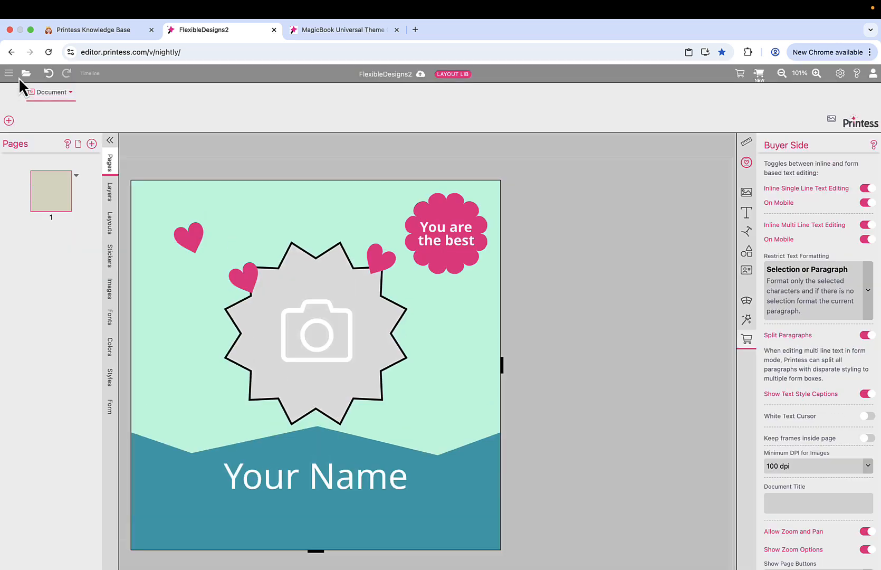
Step: Anchor the "You are the best" badge to the right page edge instead of the left, with a right distance of 3%
left_click(578, 204)
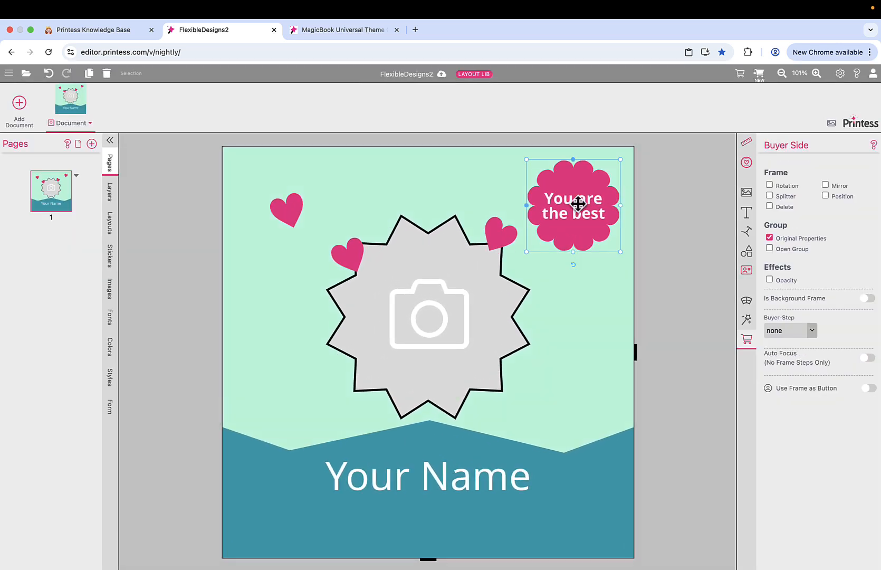
left_click(746, 143)
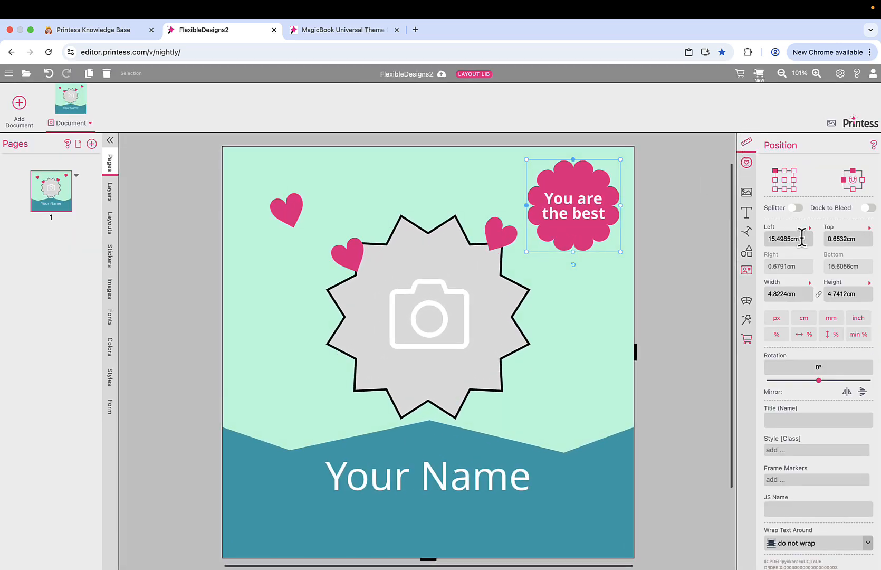
left_click(861, 181)
left_click(844, 180)
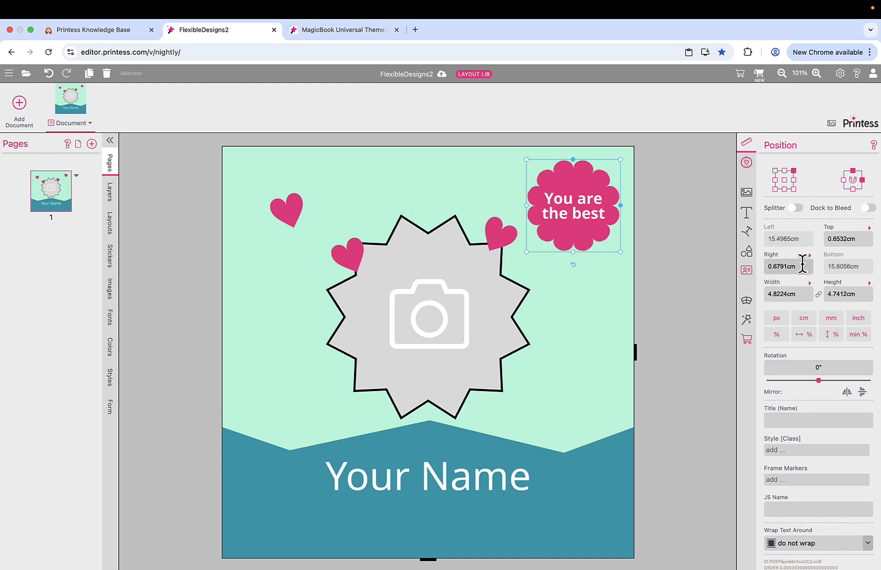
left_click(801, 266)
type("3")
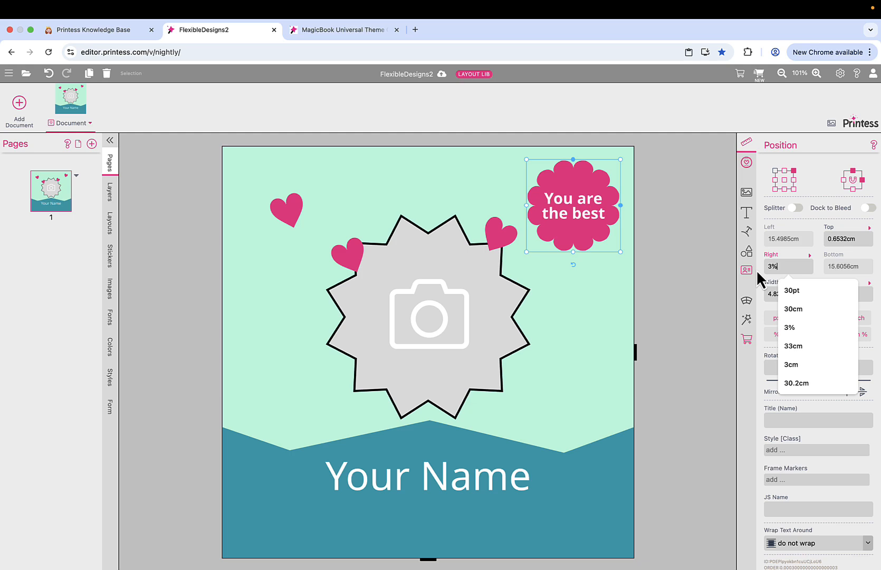
type("%")
left_click(679, 267)
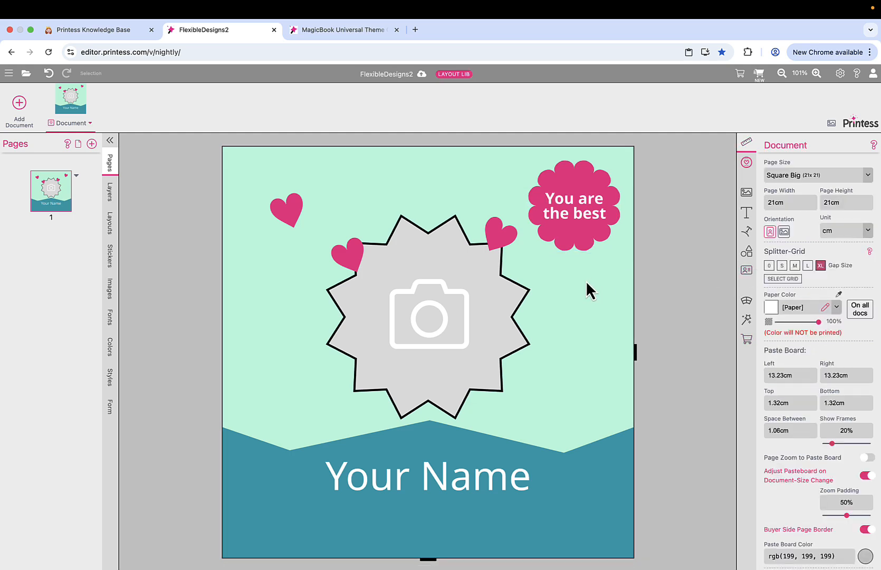
Step: Preview the repositioned badge on the buyer side in landscape, wide landscape, portrait and square formats, and return to the editor
left_click(760, 76)
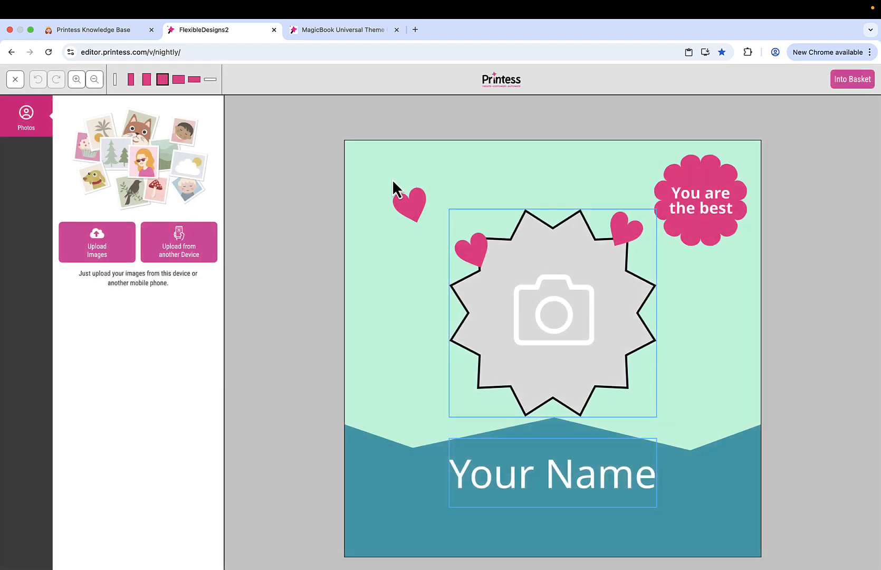
left_click(181, 81)
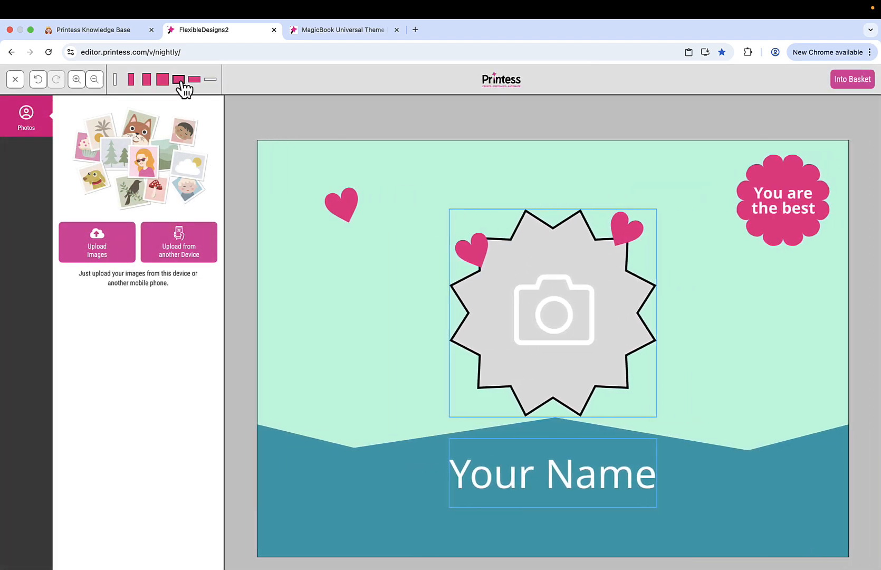
left_click(193, 80)
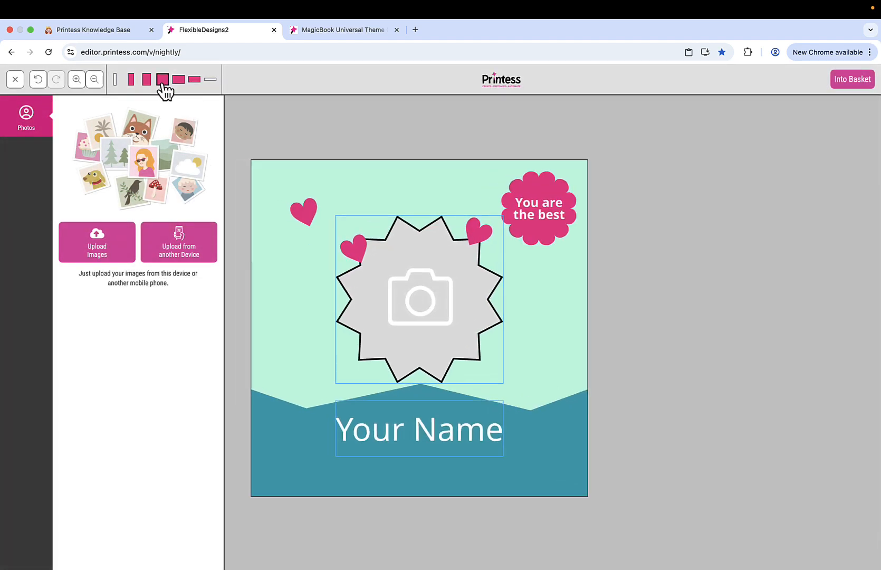
left_click(147, 80)
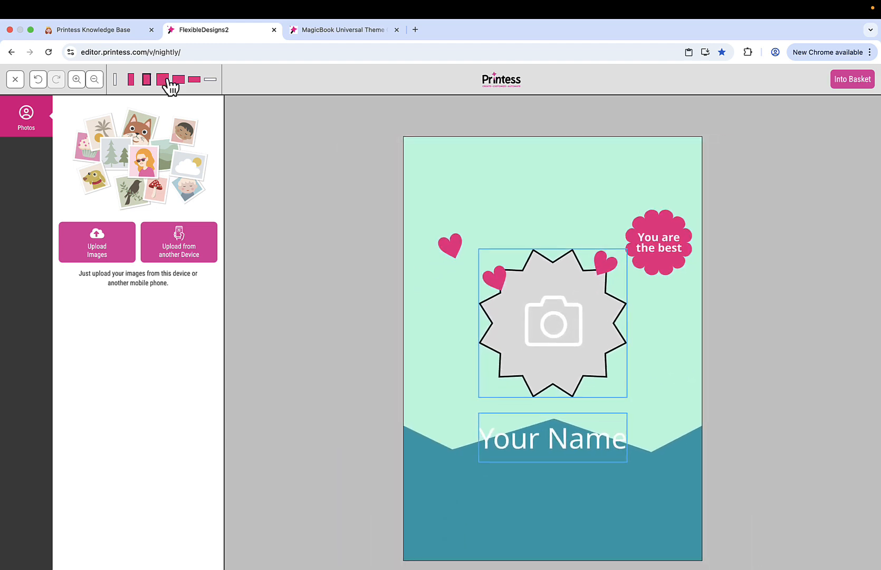
left_click(167, 79)
left_click(16, 80)
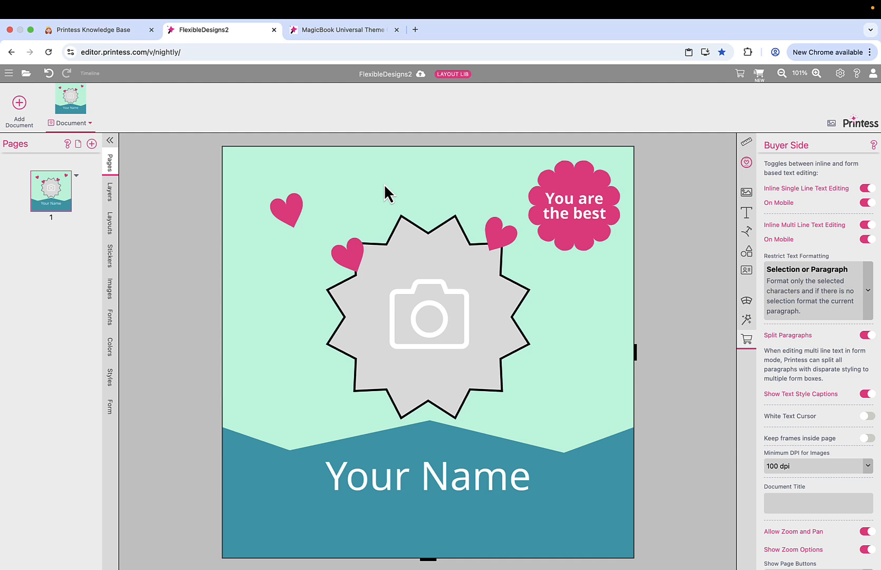
Step: Set the upper-left heart's left distance to 6% and its width to 18%
left_click(292, 213)
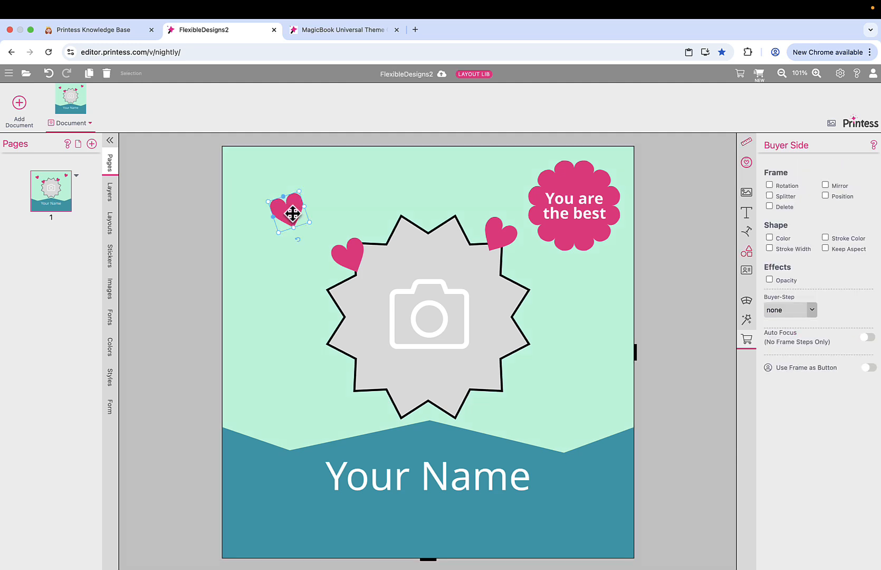
left_click(747, 141)
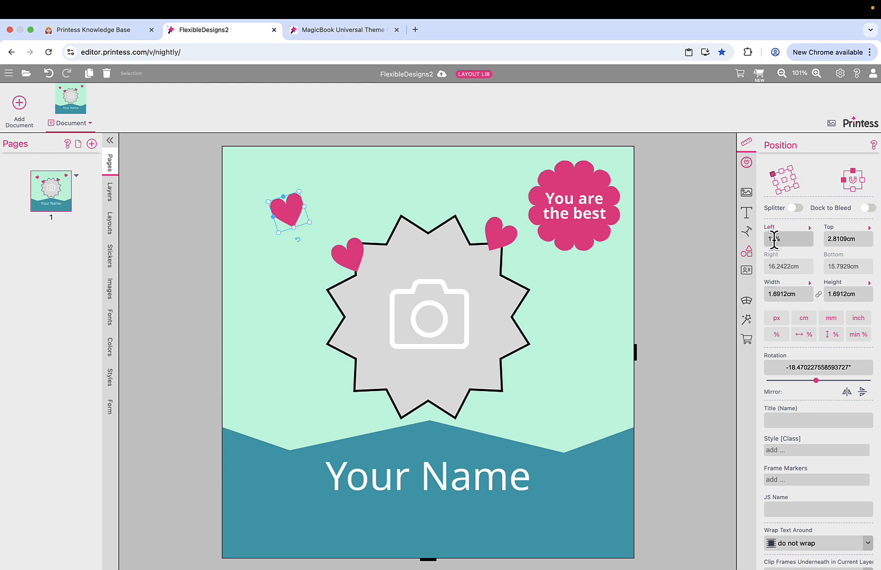
key("BackSpace")
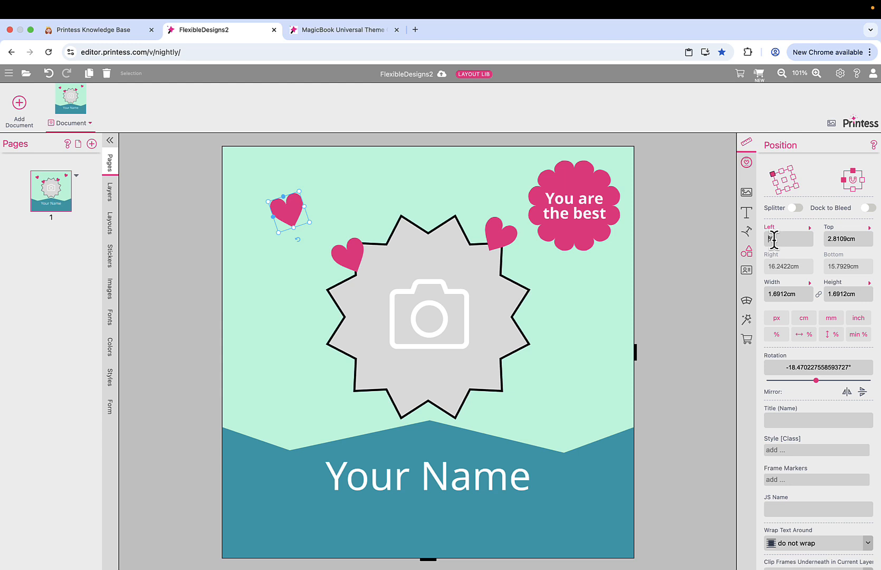
type("6")
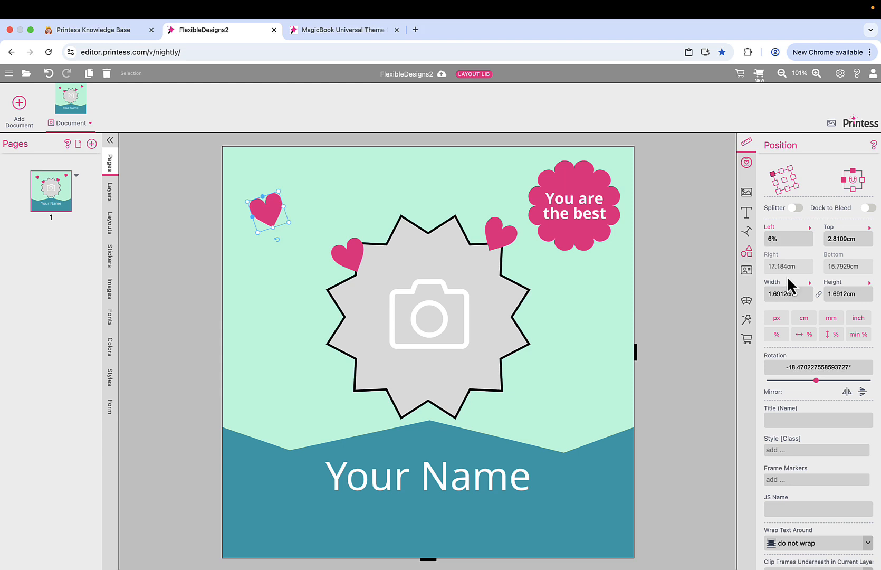
left_click(790, 293)
type("18%")
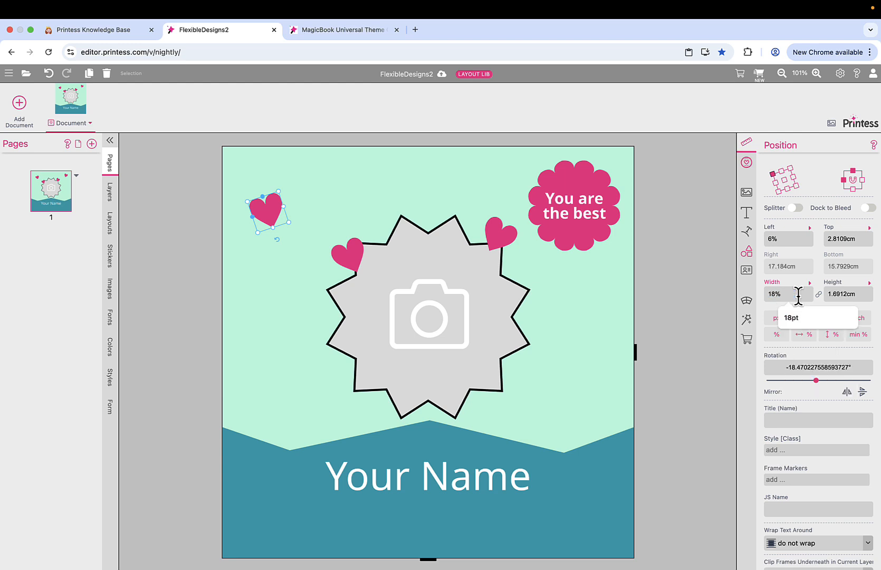
left_click(387, 210)
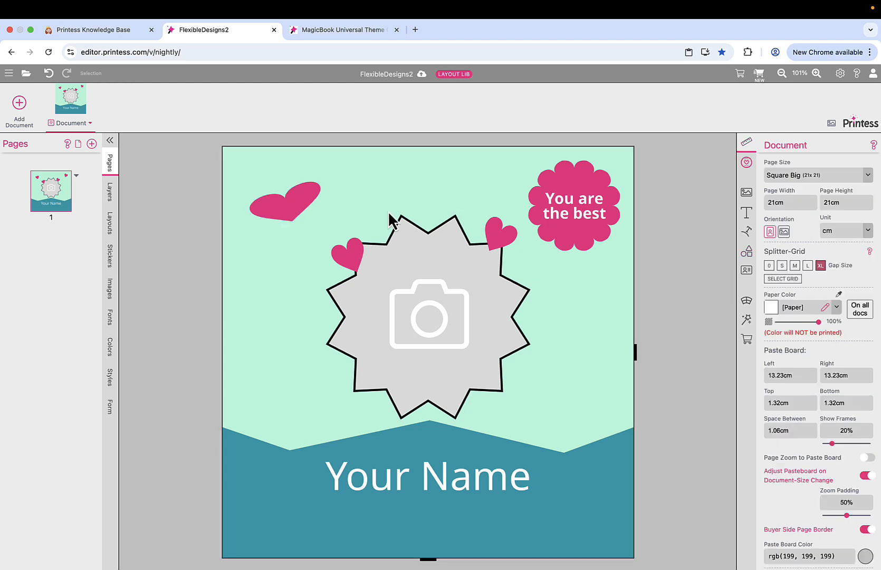
Step: Set the height of the stretched upper-left heart to 18%
left_click(291, 200)
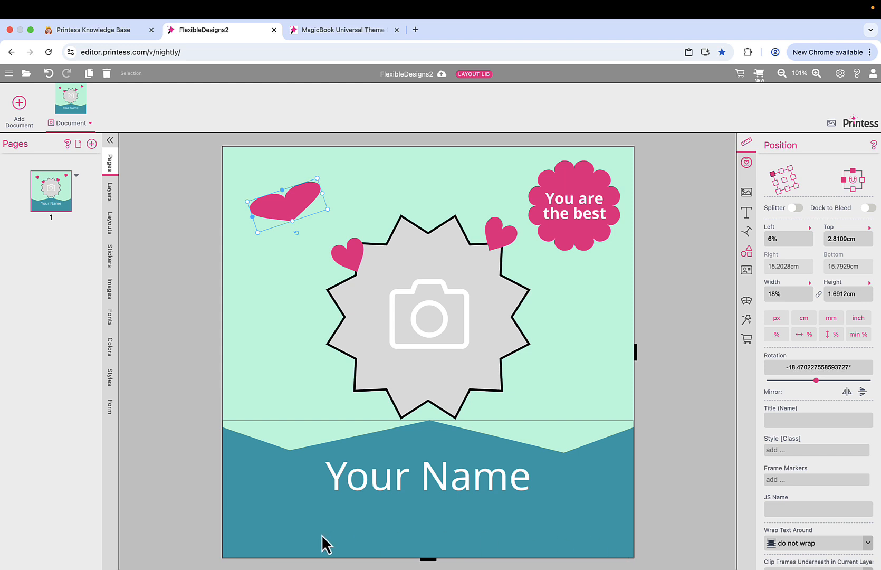
left_click_drag(860, 291, 820, 300)
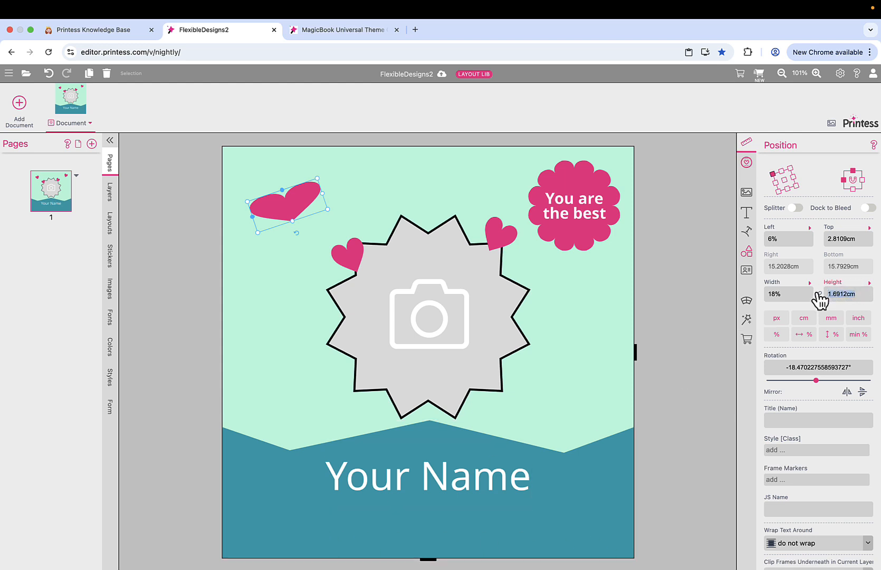
type("16")
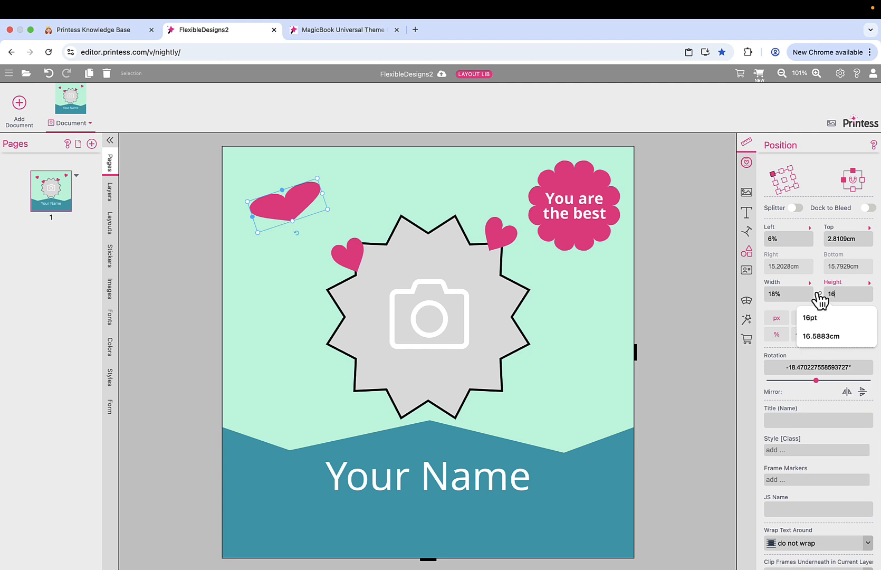
key("BackSpace")
type("8%")
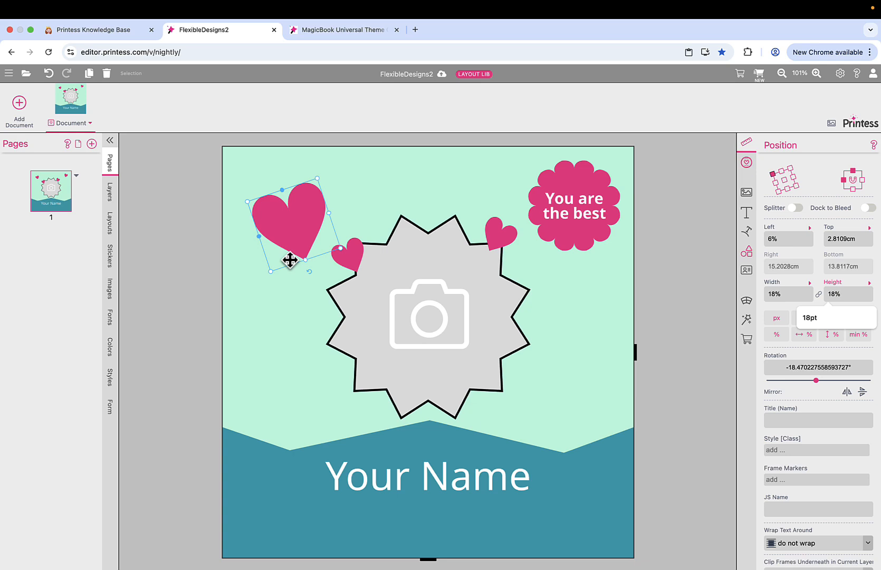
Step: Preview the enlarged heart in landscape format on the buyer side and return to the editor
left_click(759, 75)
left_click(178, 80)
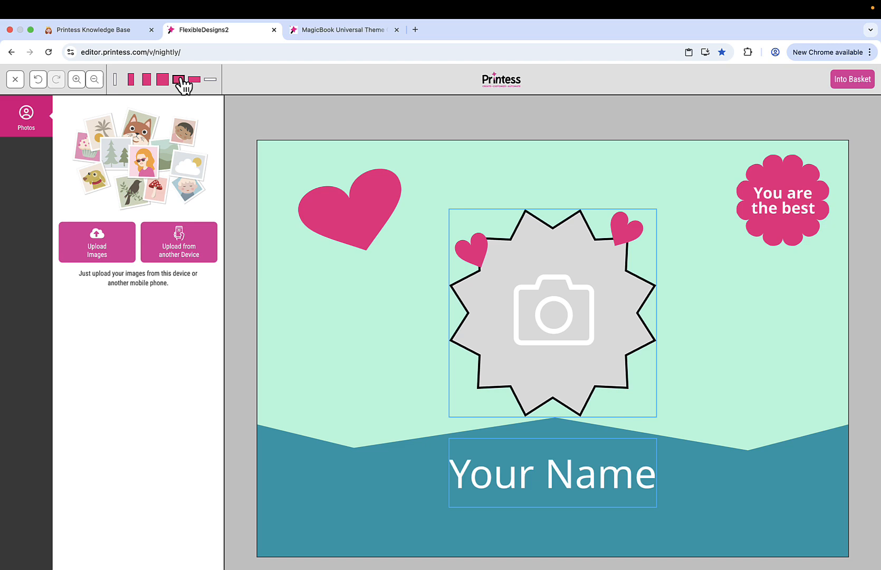
left_click(15, 79)
Step: Change the large upper-left heart's height to 18% in the width-based percentage unit (↔ %)
left_click(307, 210)
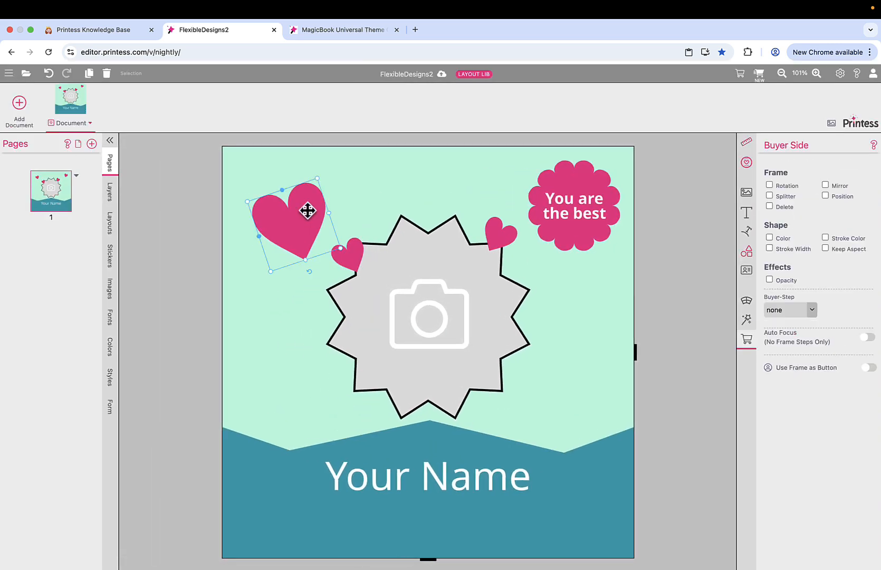
left_click(749, 142)
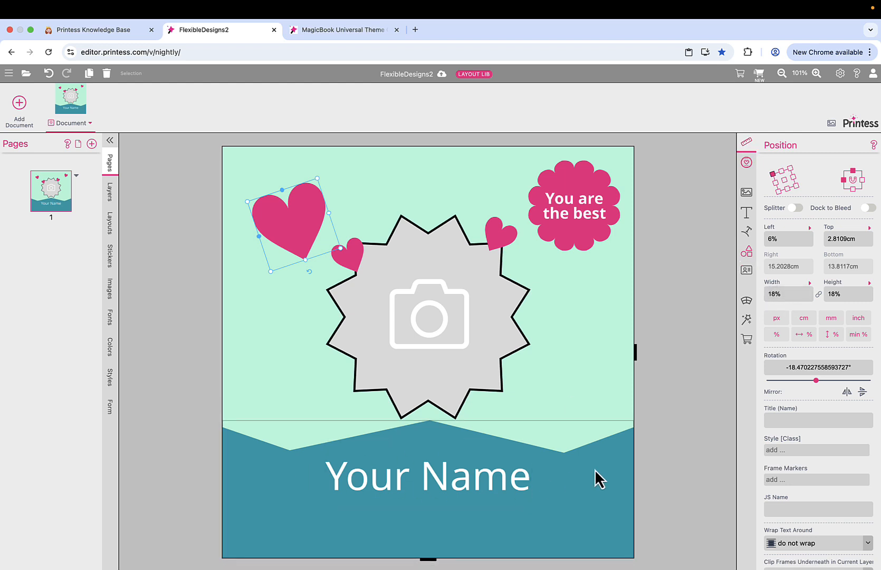
left_click(845, 295)
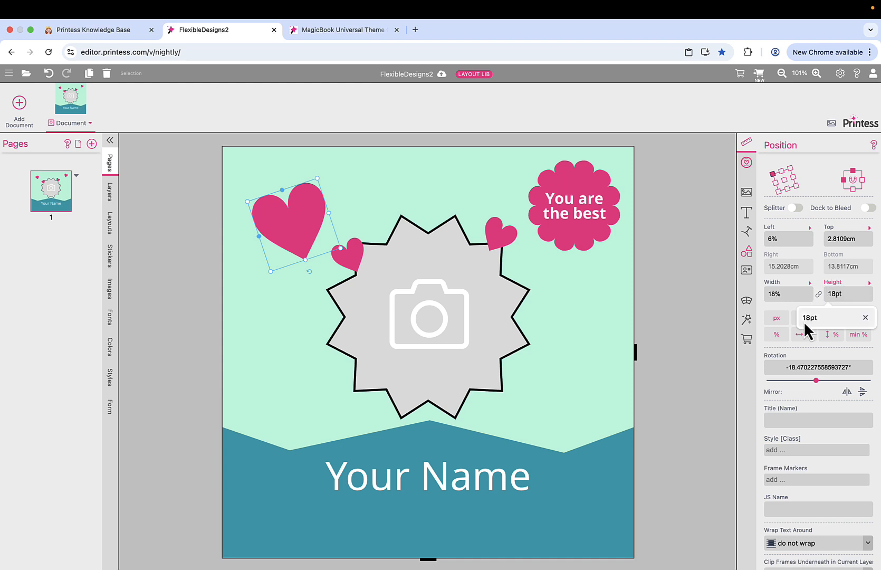
left_click(767, 315)
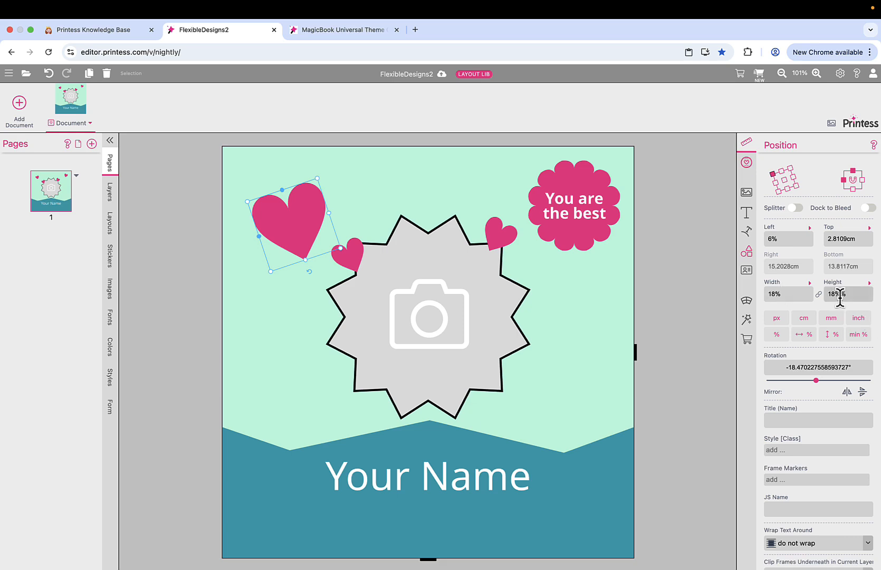
Step: Preview the large heart's proportions on the buyer side in wide landscape, square and landscape formats, and return to the editor
left_click(760, 74)
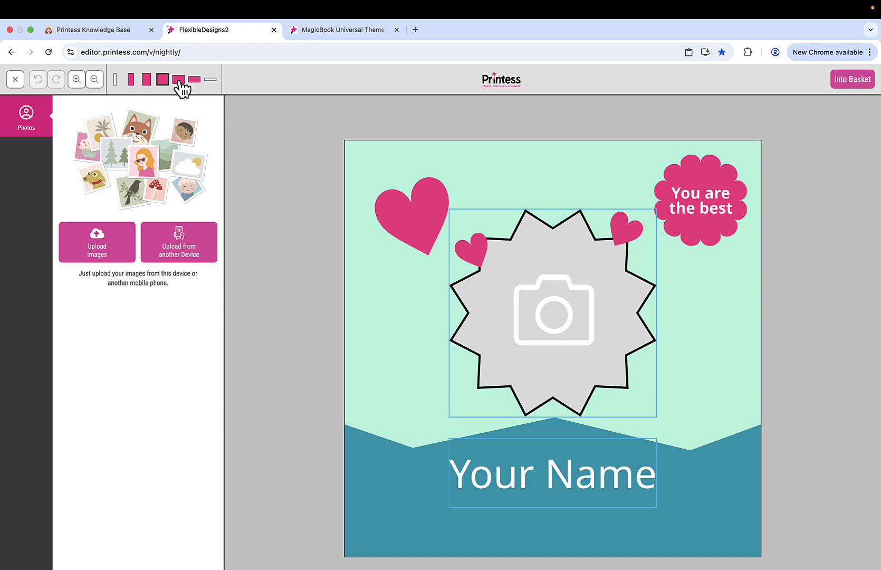
left_click(194, 79)
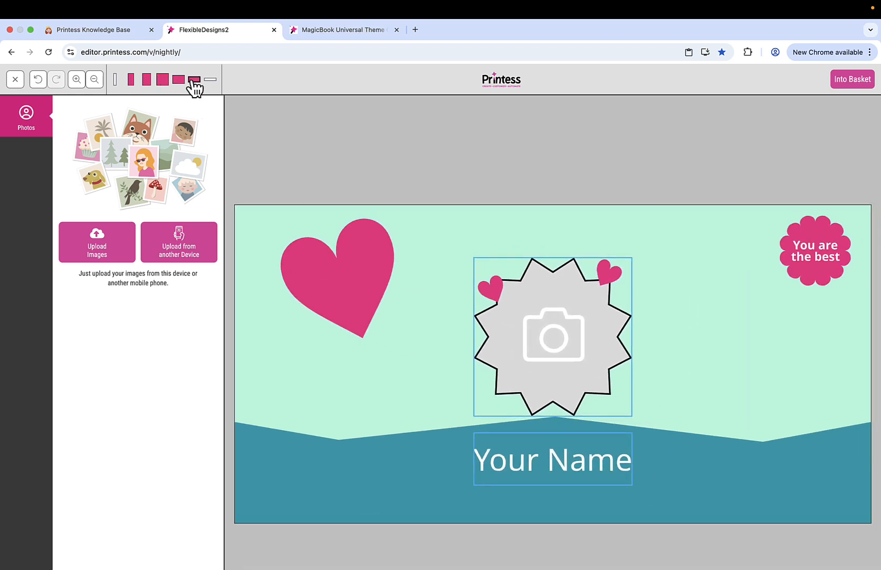
left_click(162, 80)
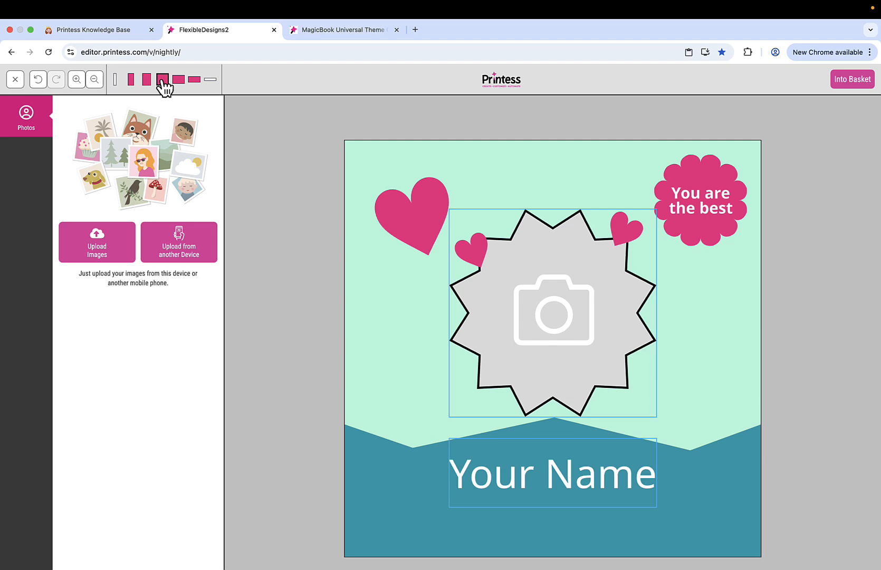
left_click(178, 79)
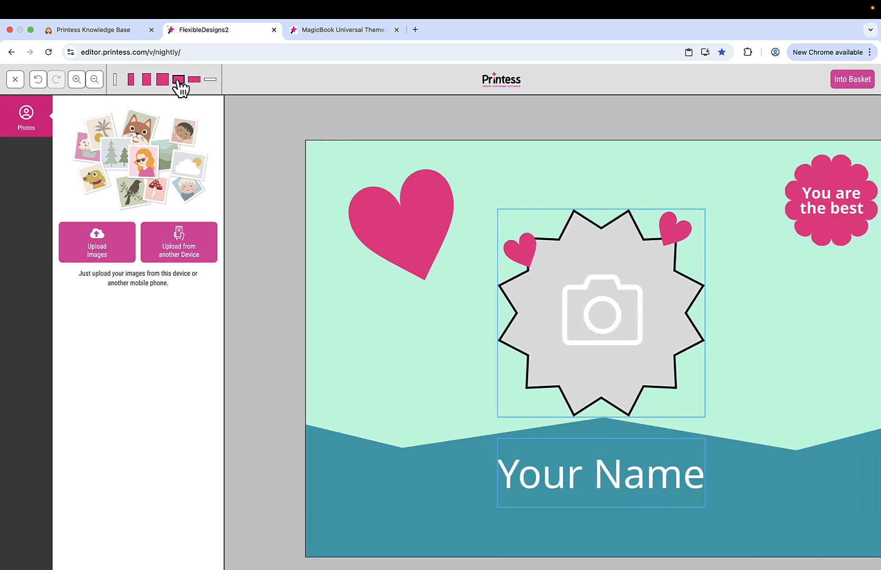
left_click(195, 79)
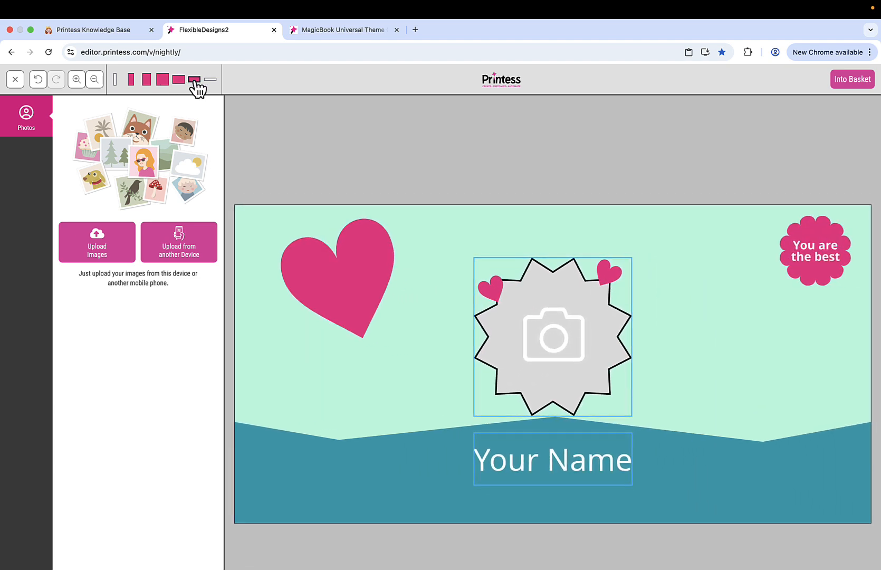
left_click(15, 79)
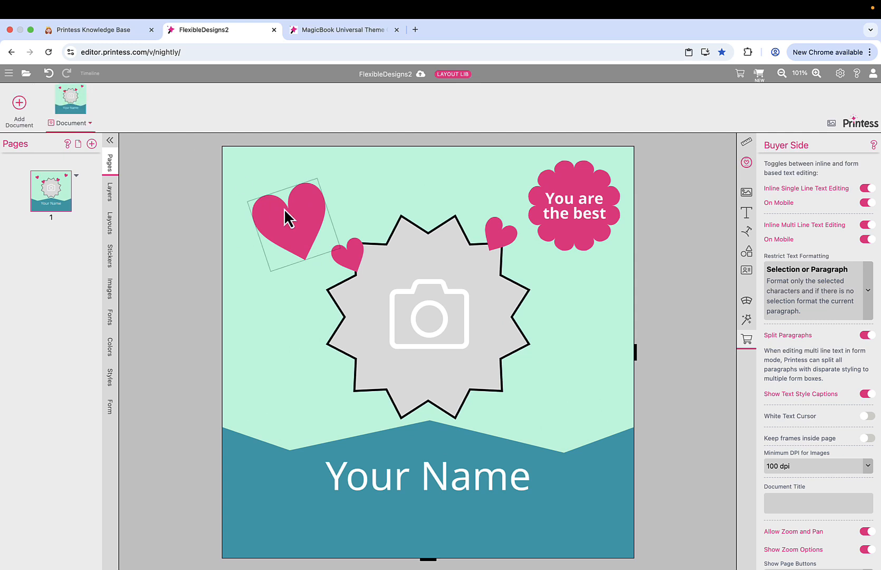
left_click(352, 255)
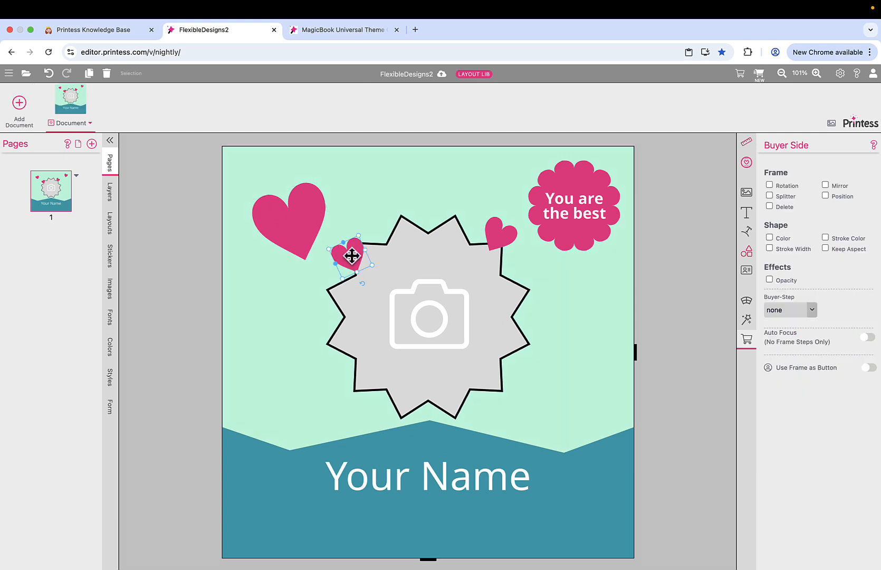
right_click(352, 256)
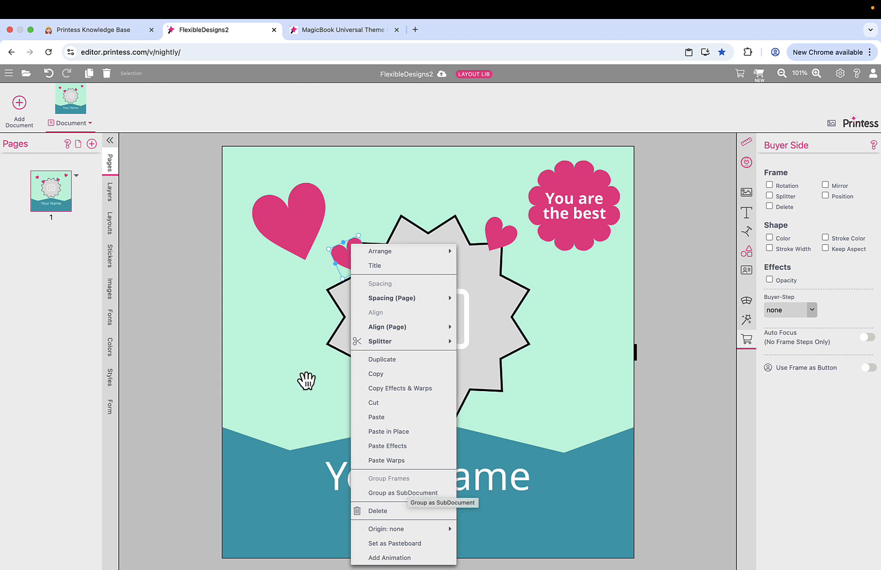
left_click(288, 362)
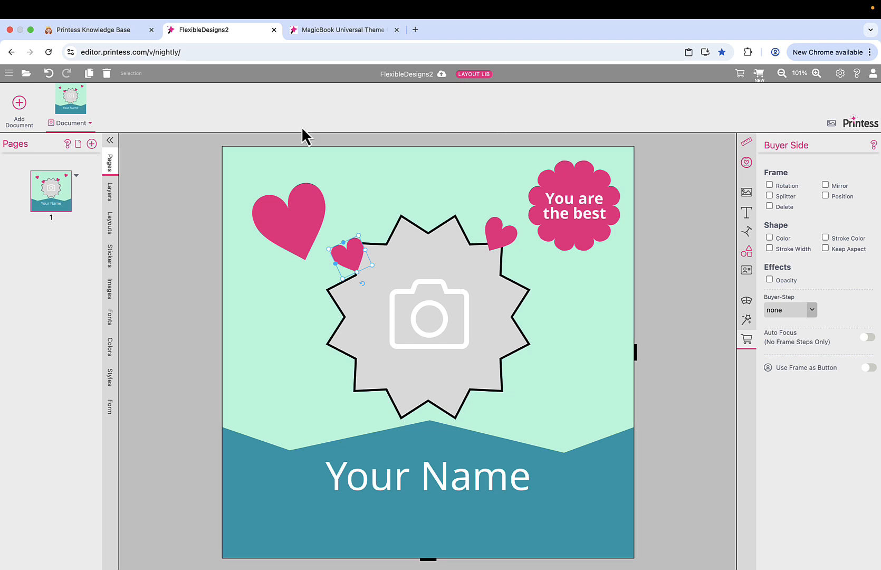
Step: Duplicate the current document and delete the star-shaped placeholder image from the copy
left_click(90, 125)
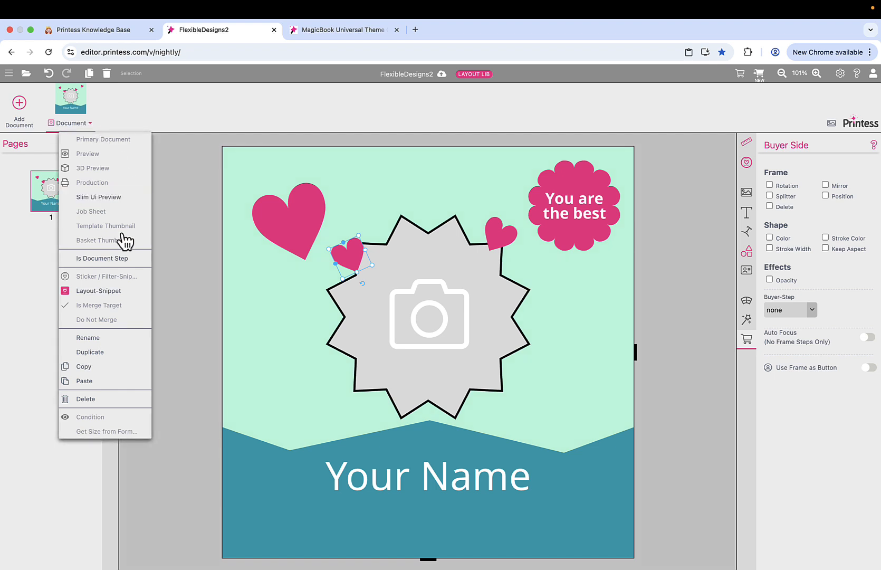
left_click(105, 353)
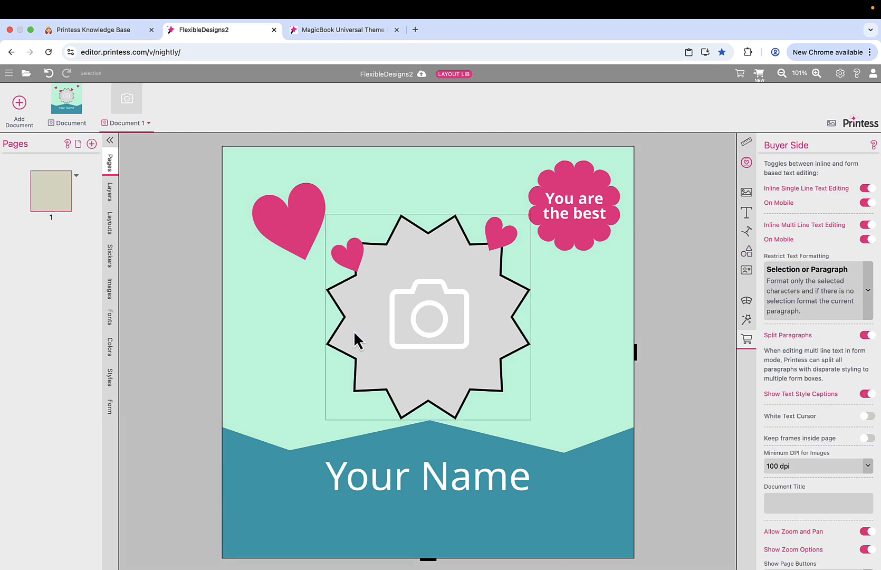
left_click(421, 332)
key("Delete")
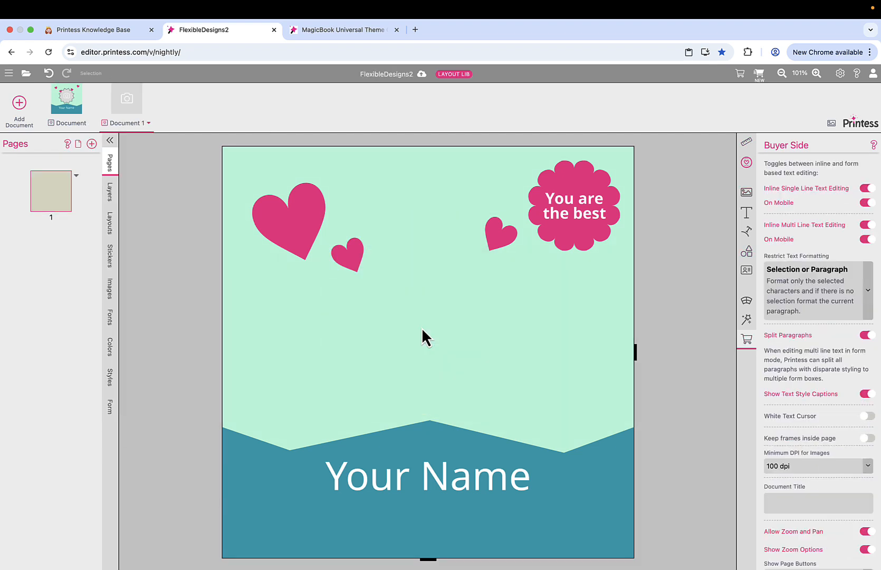
Step: Add a new rectangular placeholder image and move it in the layer order to just above the Your Name text, behind the hearts
left_click(746, 191)
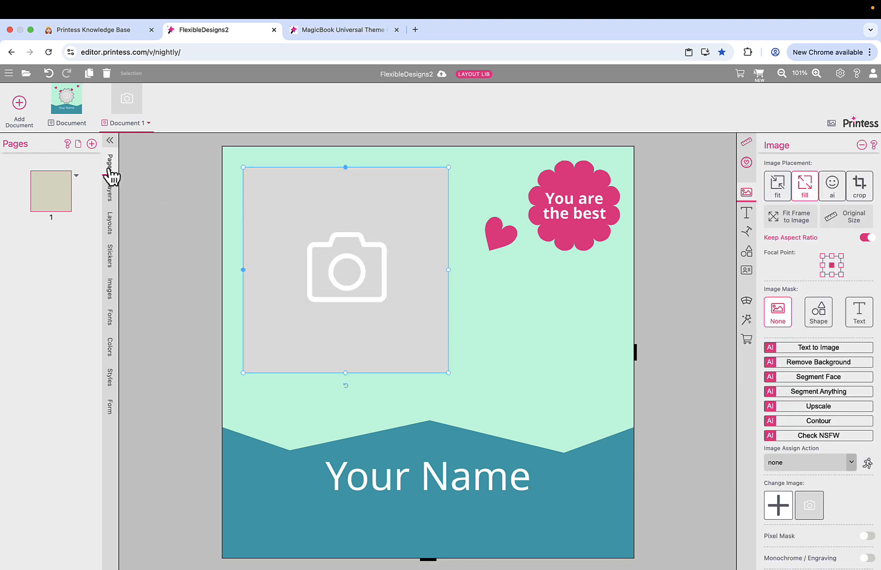
left_click(110, 191)
left_click_drag(58, 177, 71, 238)
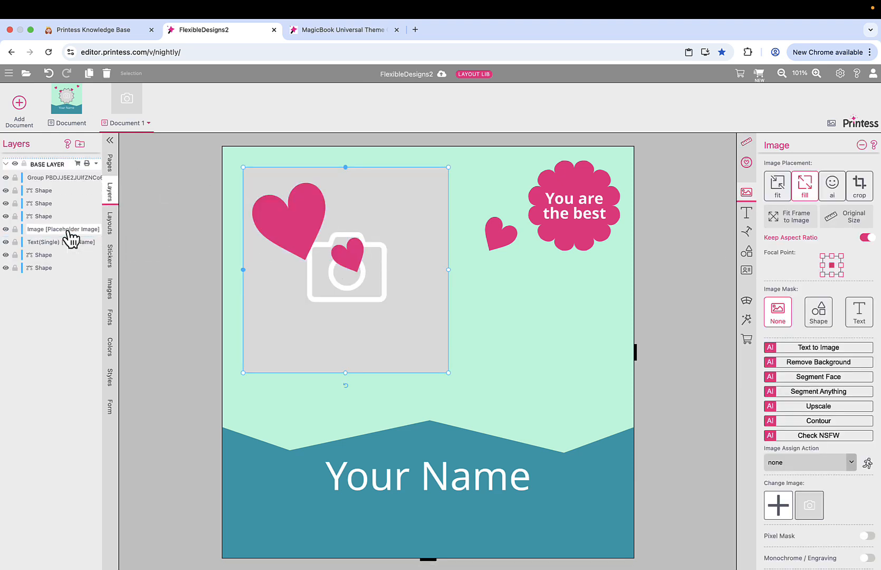
Step: Resize the placeholder image to about 18.9 cm wide below the badge's upper half, and move the large and small left hearts up to its upper-left corner
left_click_drag(346, 168, 346, 220)
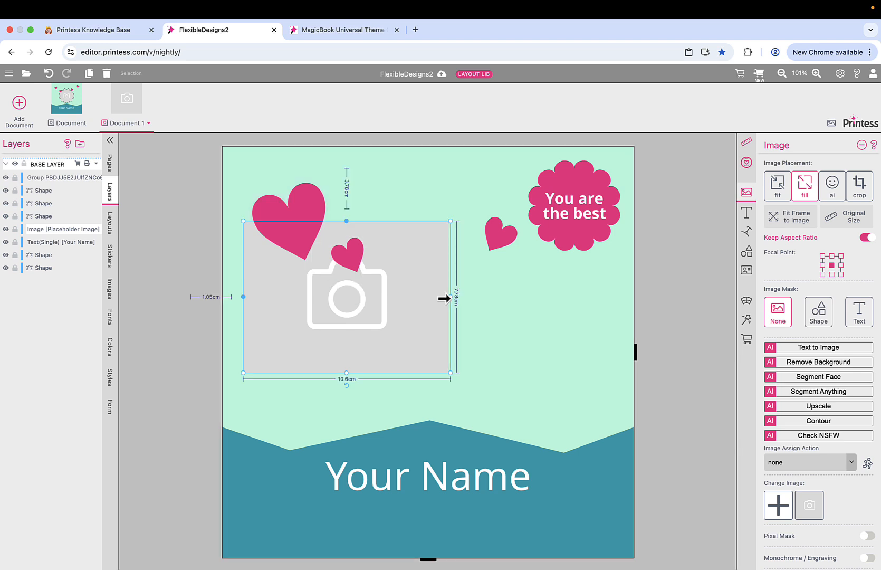
left_click_drag(449, 296, 613, 319)
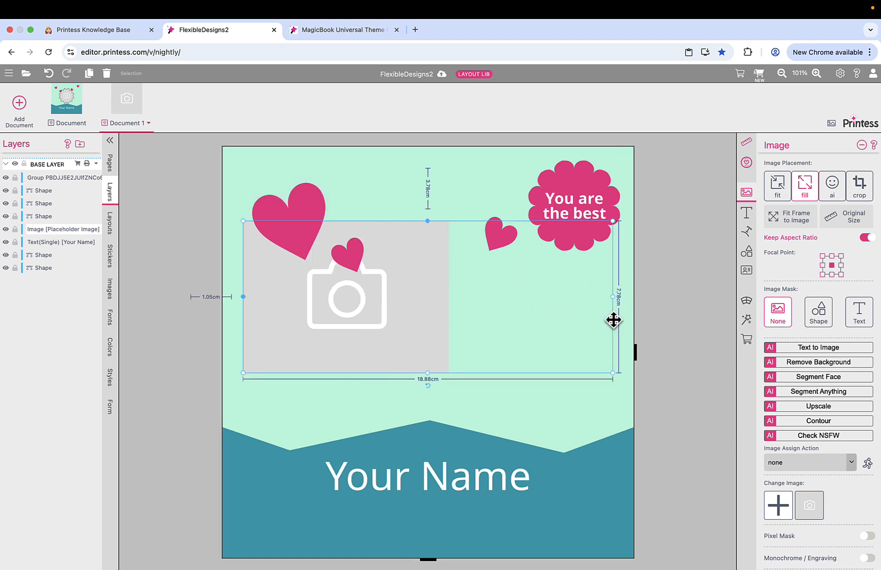
left_click(304, 237)
left_click_drag(303, 237, 286, 214)
left_click_drag(345, 260, 338, 220)
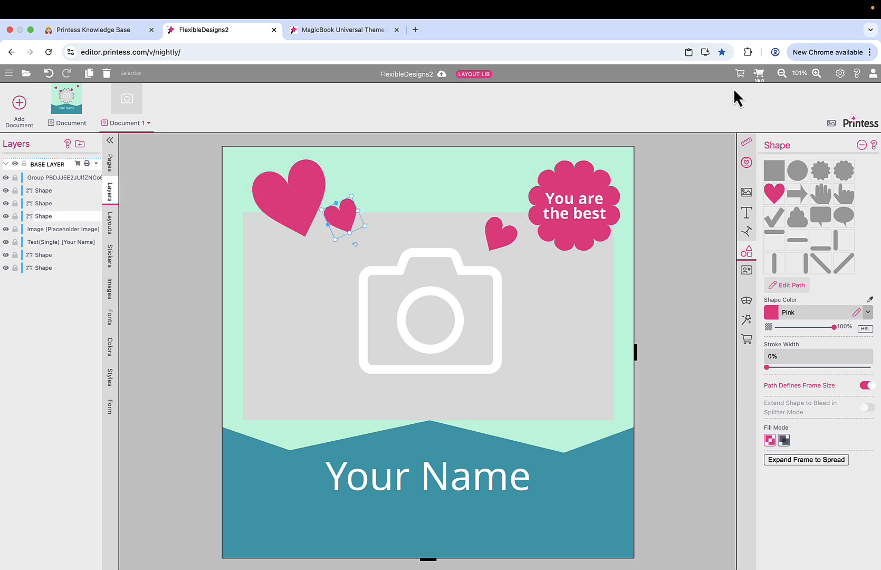
Step: Preview the duplicated layout on the buyer side in landscape, portrait, super-portrait and square formats, and return to the editor
left_click(759, 75)
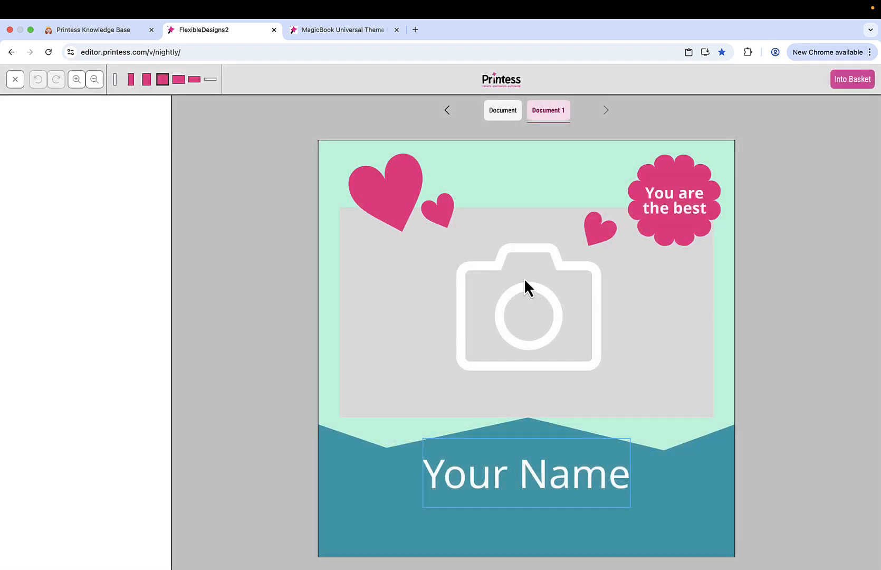
left_click(179, 80)
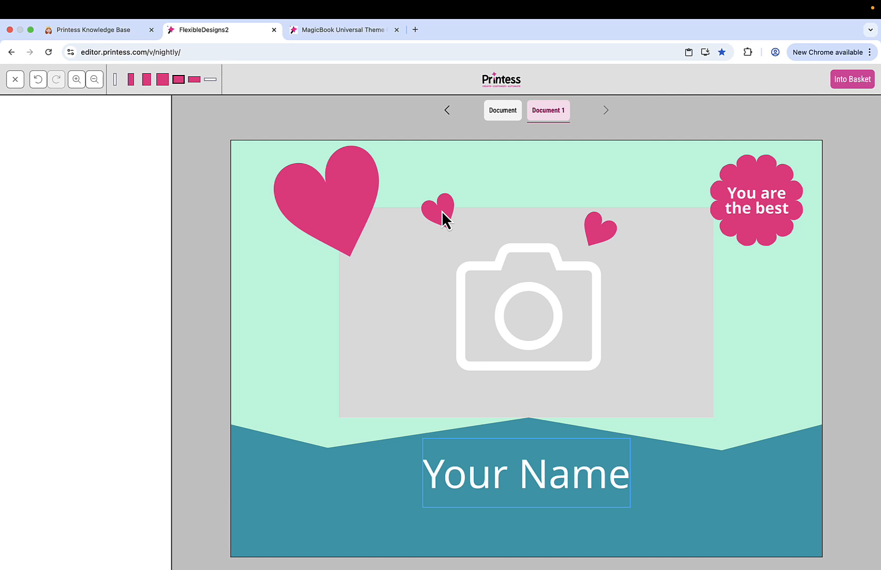
left_click(132, 80)
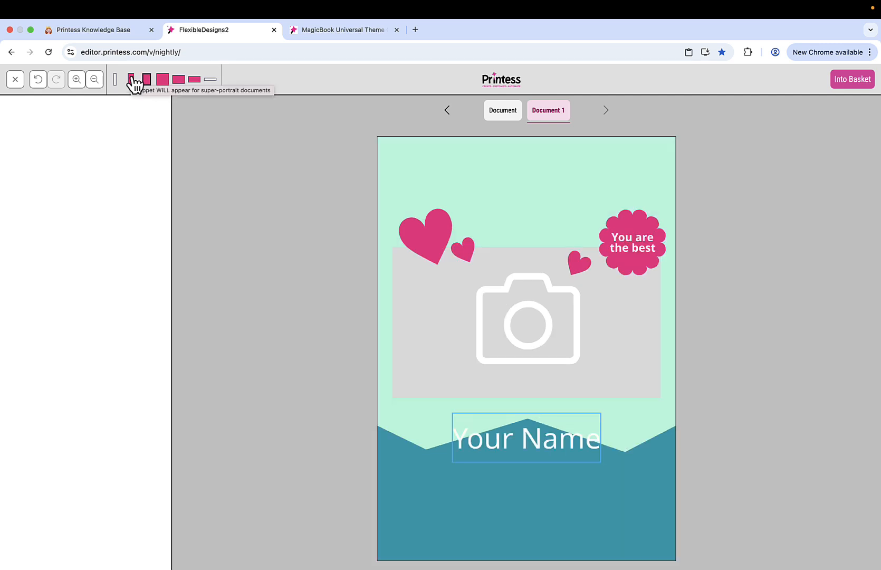
left_click(132, 79)
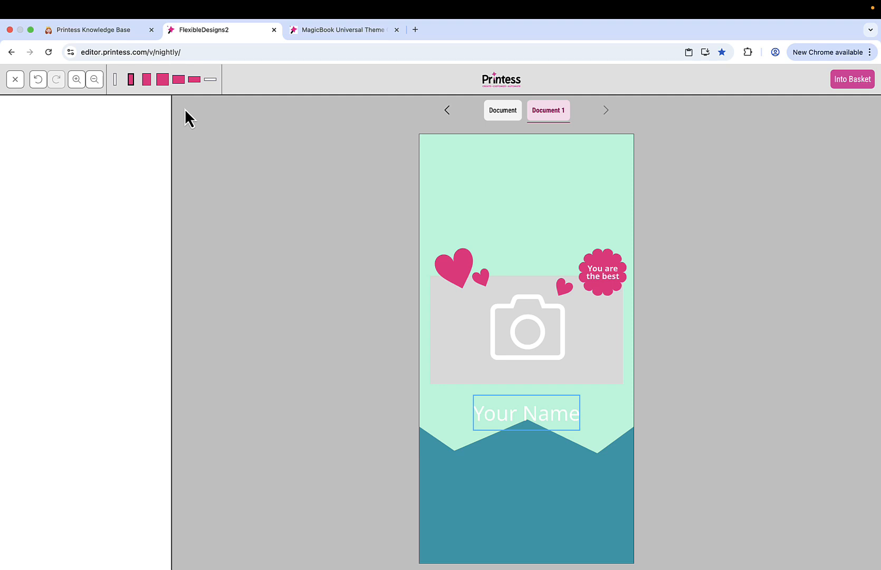
left_click(163, 80)
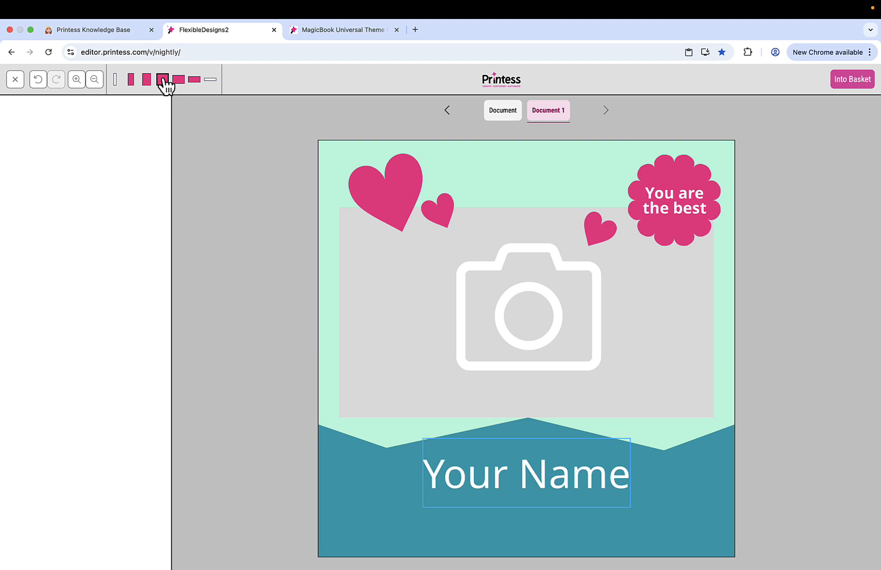
left_click(179, 80)
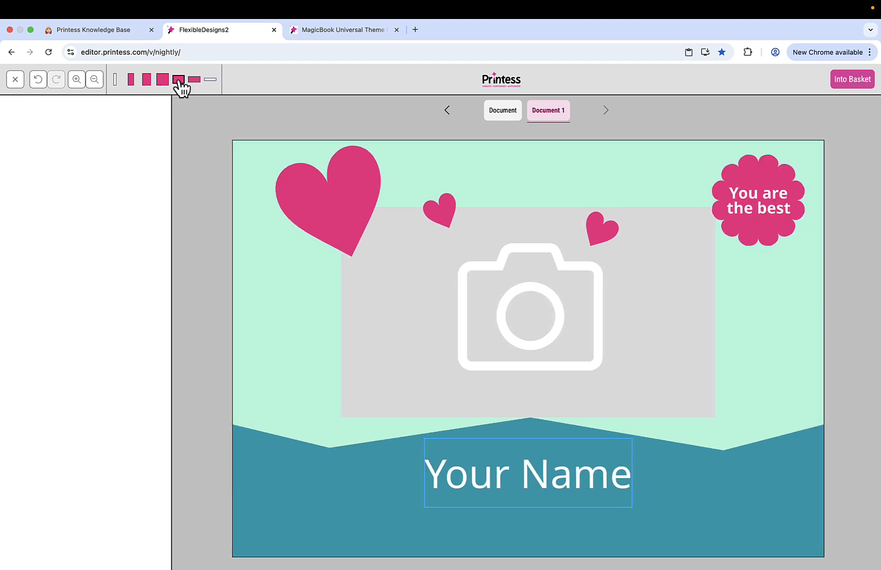
left_click(147, 80)
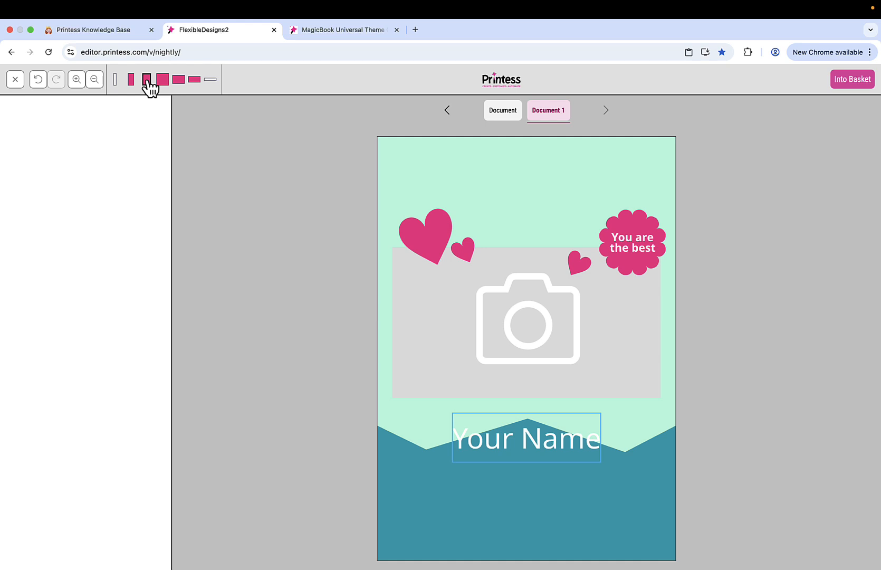
left_click(132, 80)
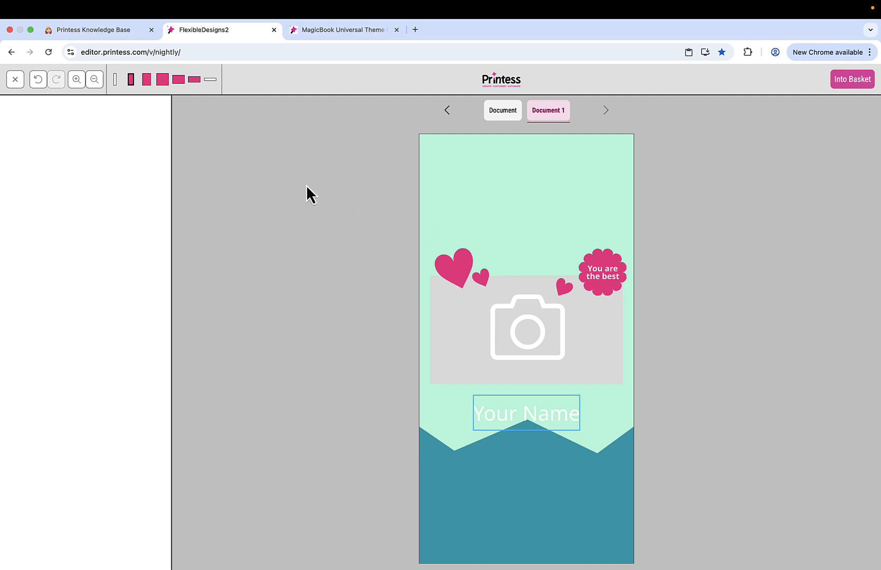
left_click(148, 80)
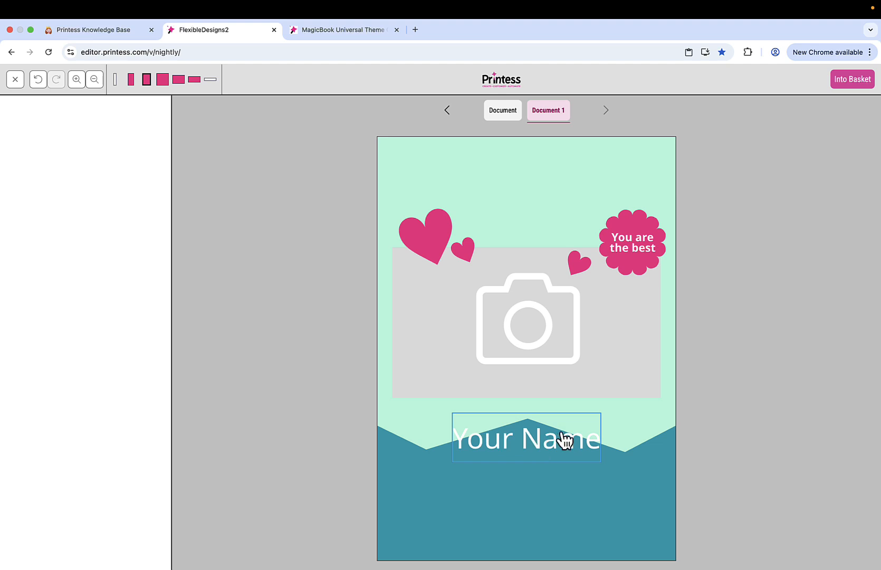
left_click(16, 80)
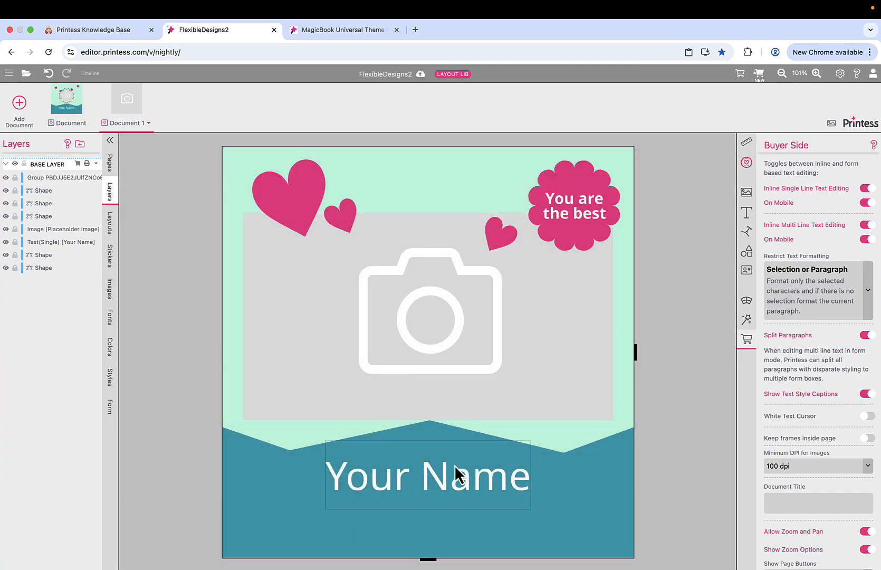
Step: Anchor the Your Name text frame to the left, right and bottom page edges, releasing its top anchor
left_click(455, 465)
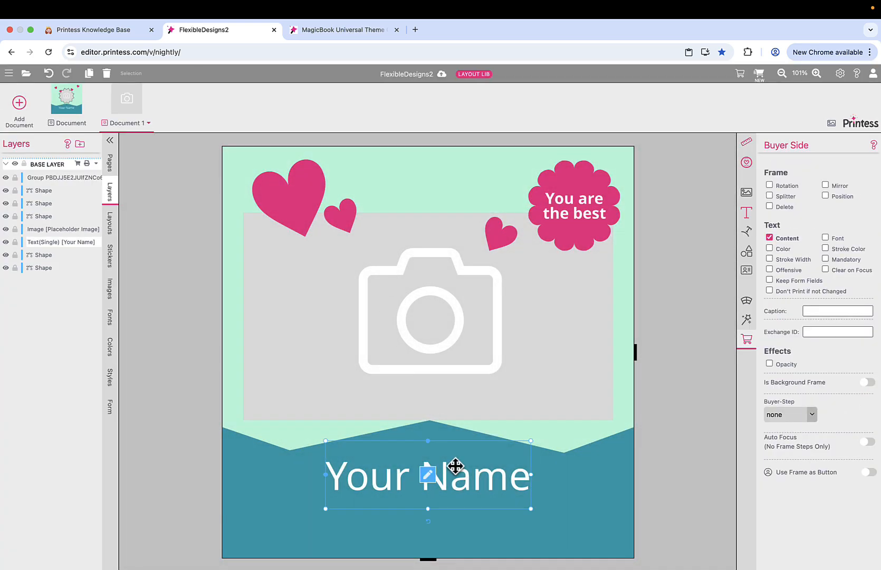
left_click(747, 142)
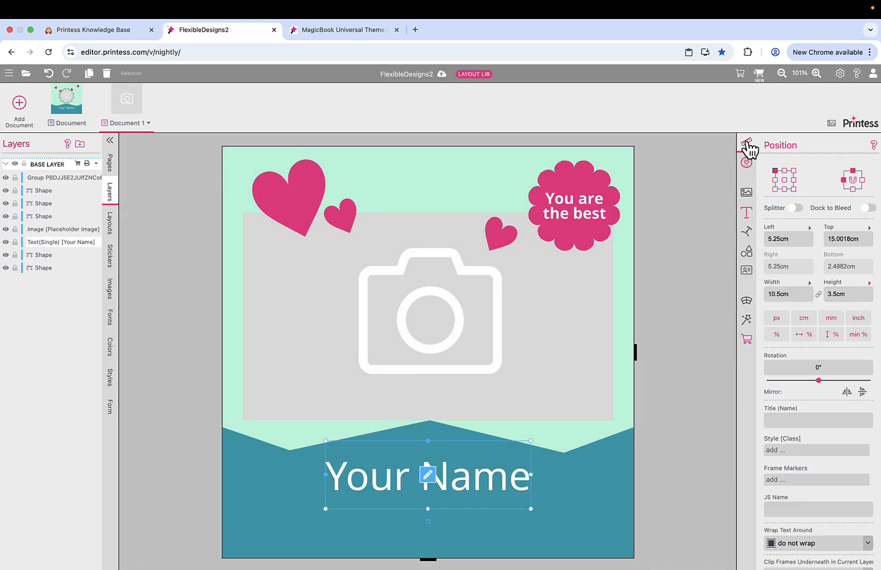
left_click(862, 180)
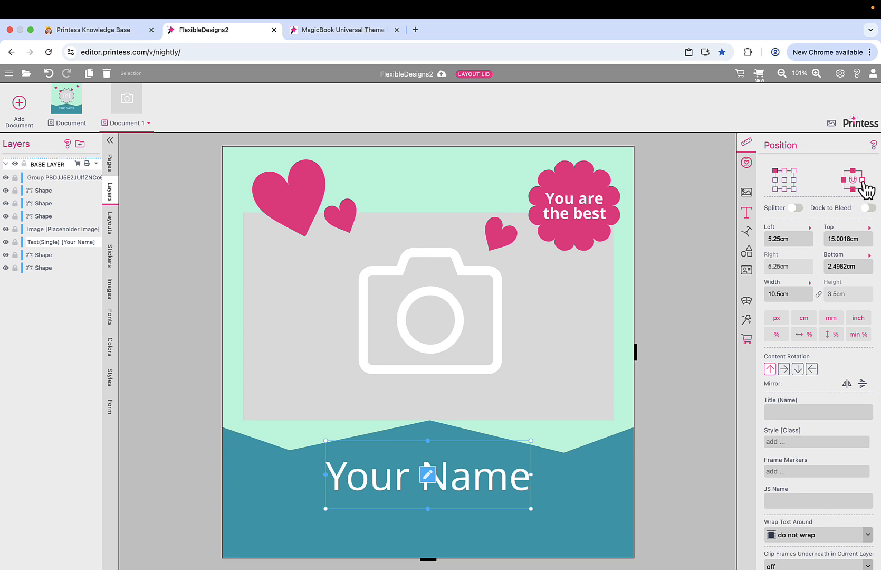
left_click(861, 181)
left_click(853, 172)
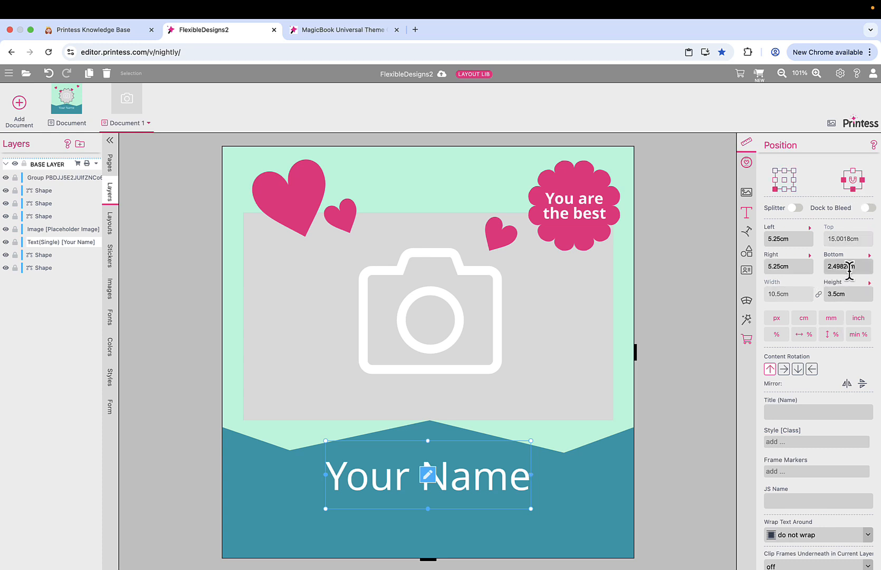
Step: Set the Your Name text frame's bottom distance to 10%
left_click_drag(860, 266, 809, 266)
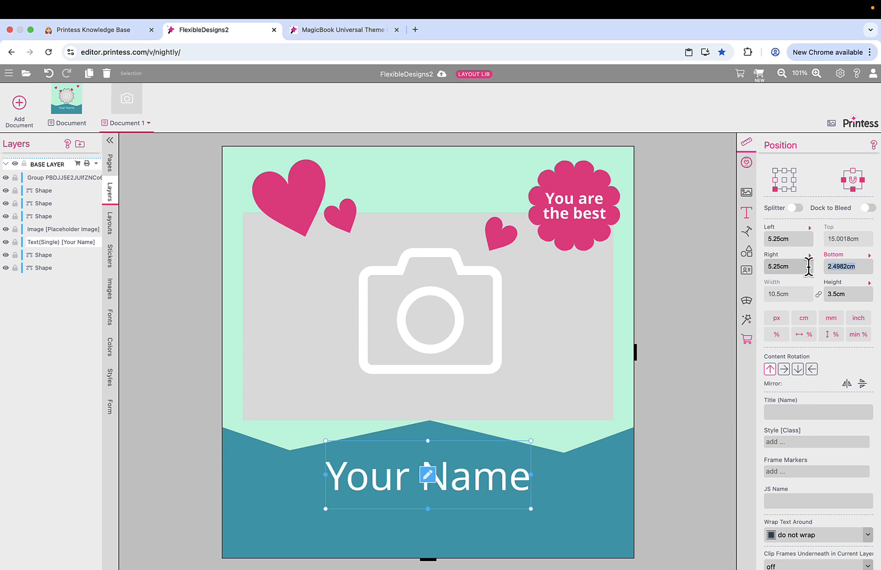
type("5%")
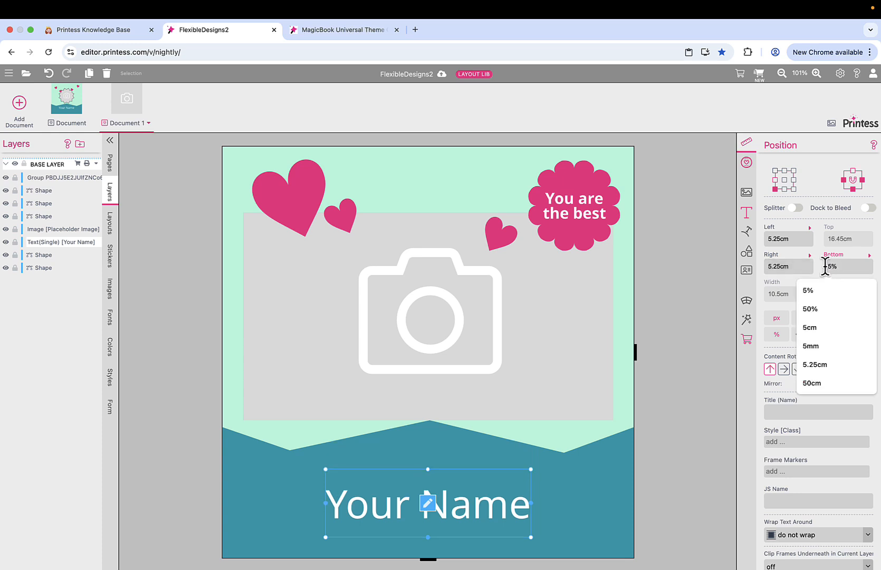
key("BackSpace")
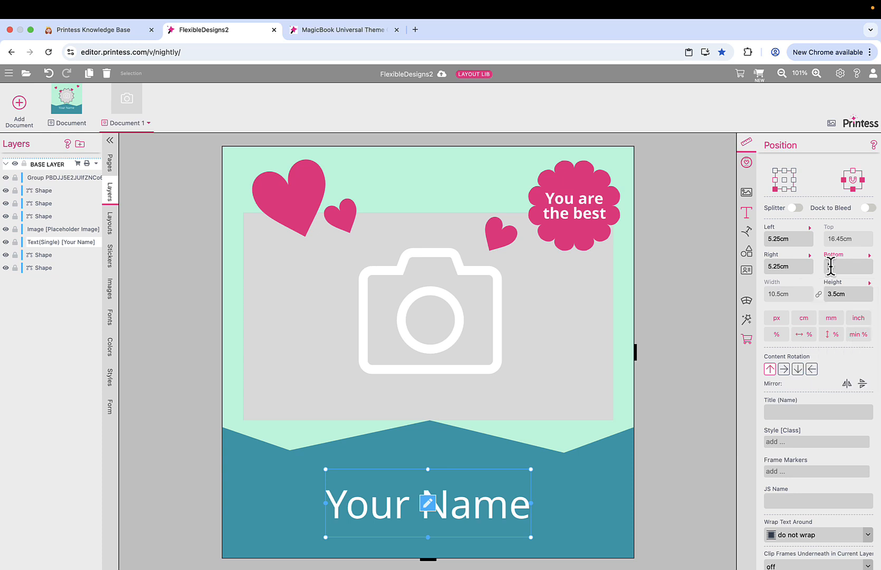
type("10")
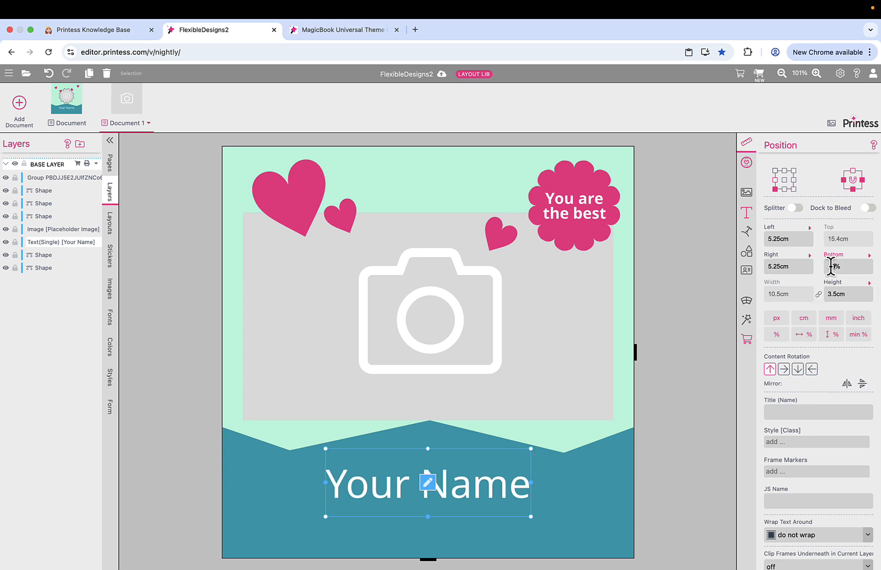
Step: Group the large and small hearts at the upper left as a sub-document
left_click(304, 205)
left_click(349, 215, "shift")
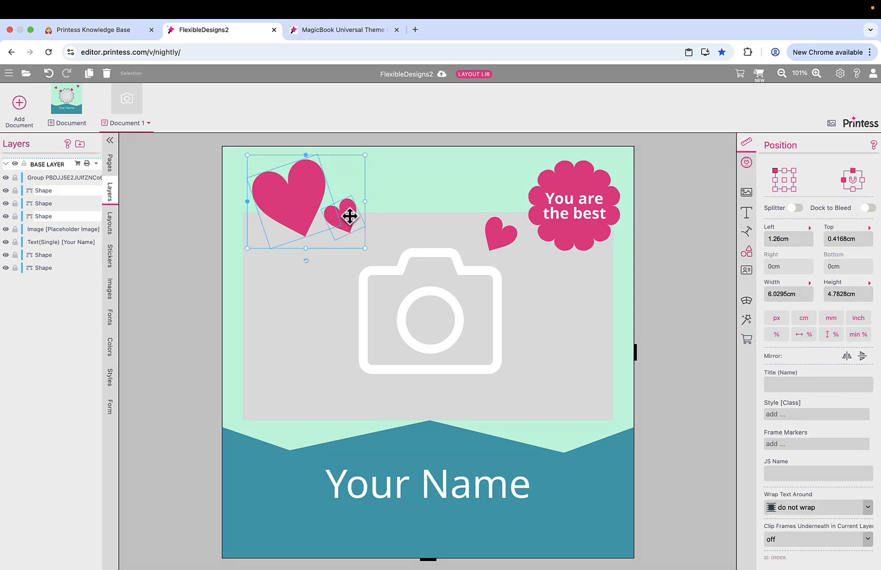
right_click(349, 214)
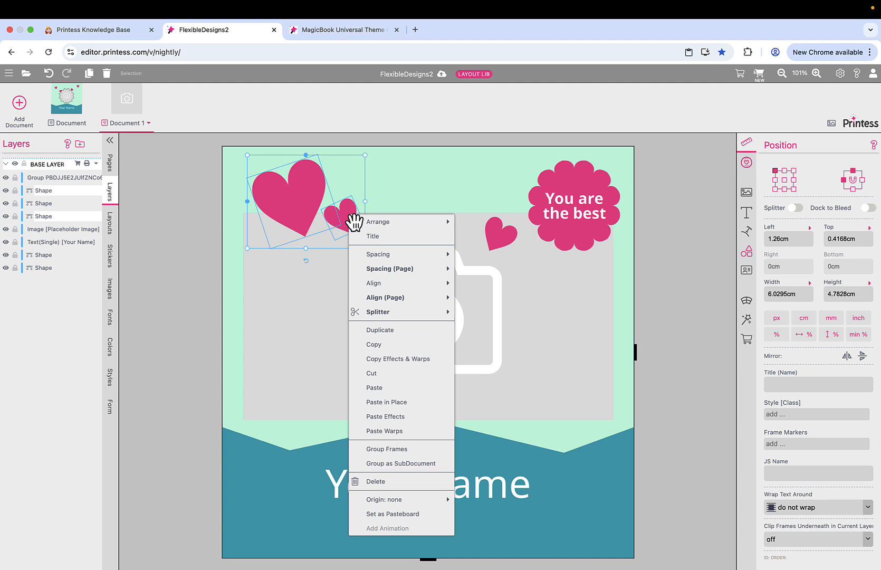
left_click(397, 464)
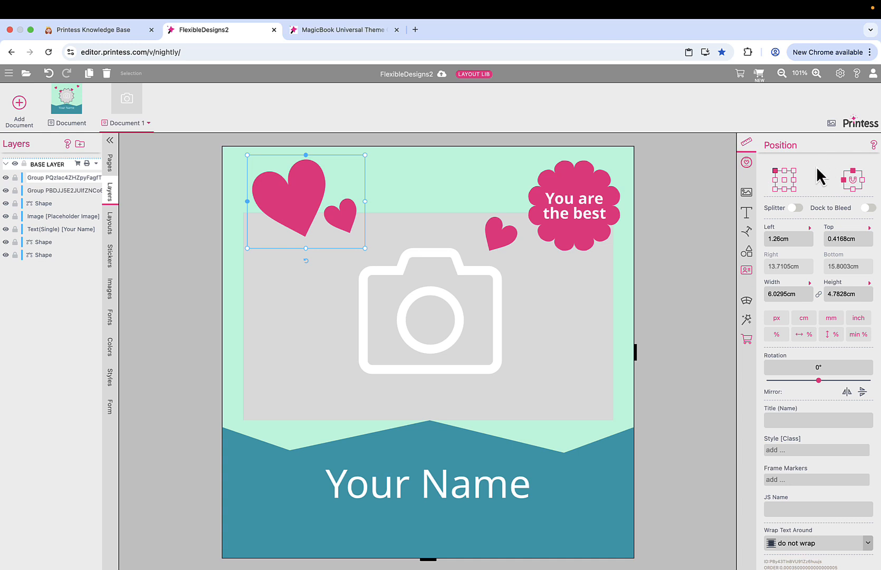
Step: Open the "You are the best" badge group to view its contents
left_click(571, 214)
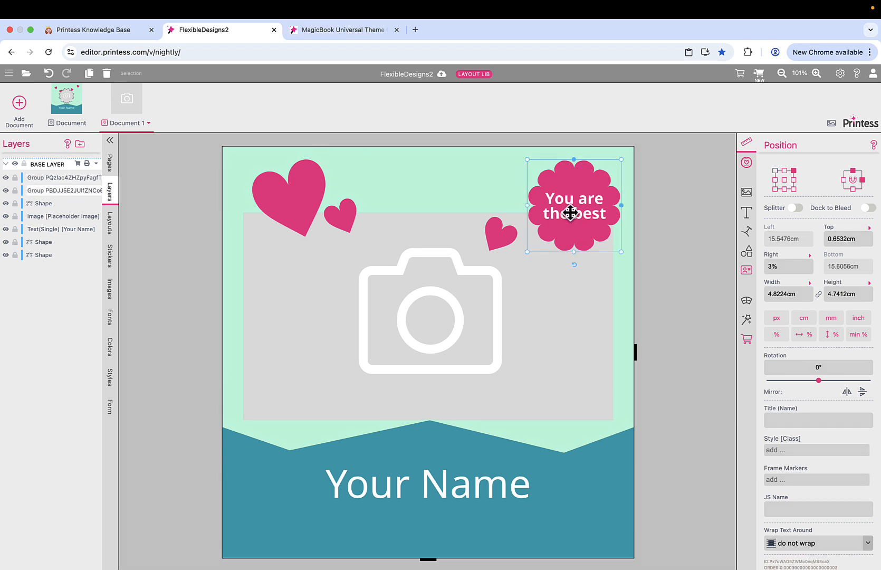
left_click(746, 271)
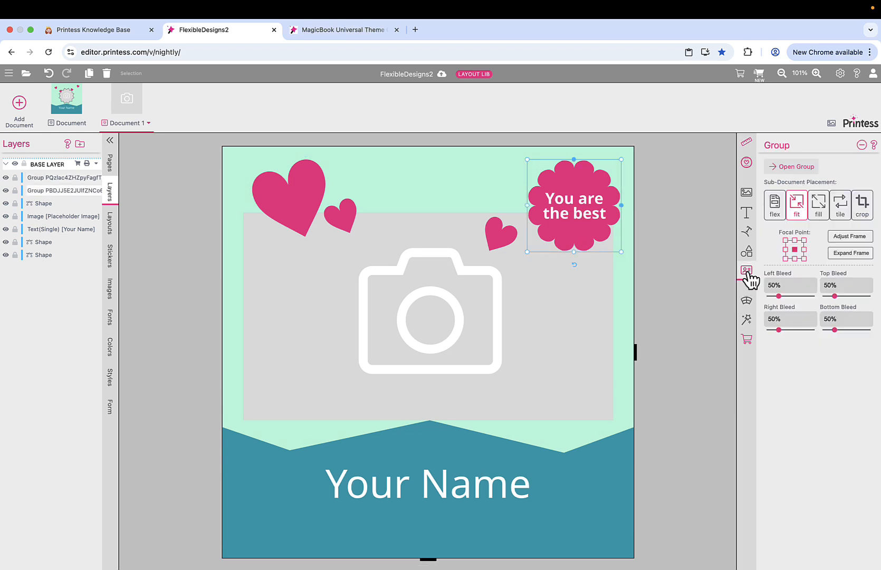
left_click(794, 167)
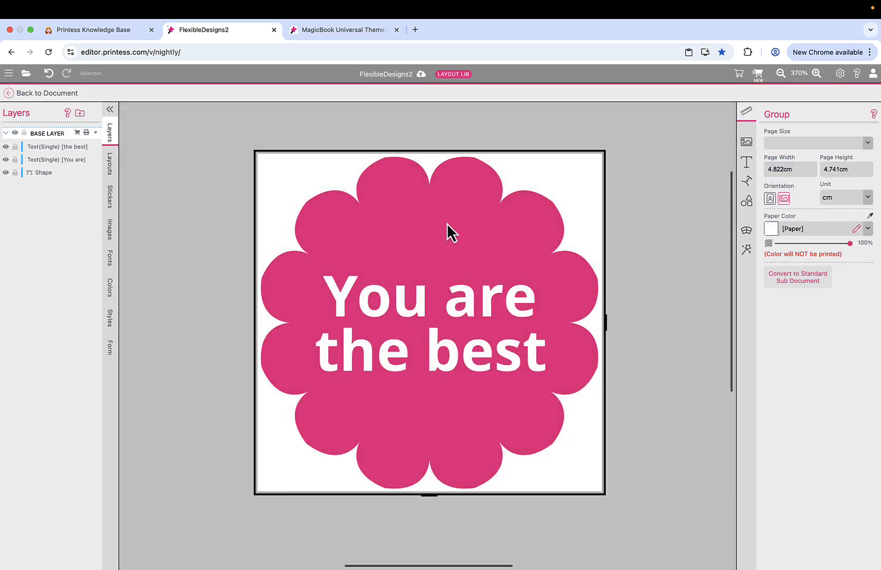
Step: Inspect the "You are" text frame inside the badge group and return to the main document
left_click(420, 305)
left_click_drag(419, 305, 419, 303)
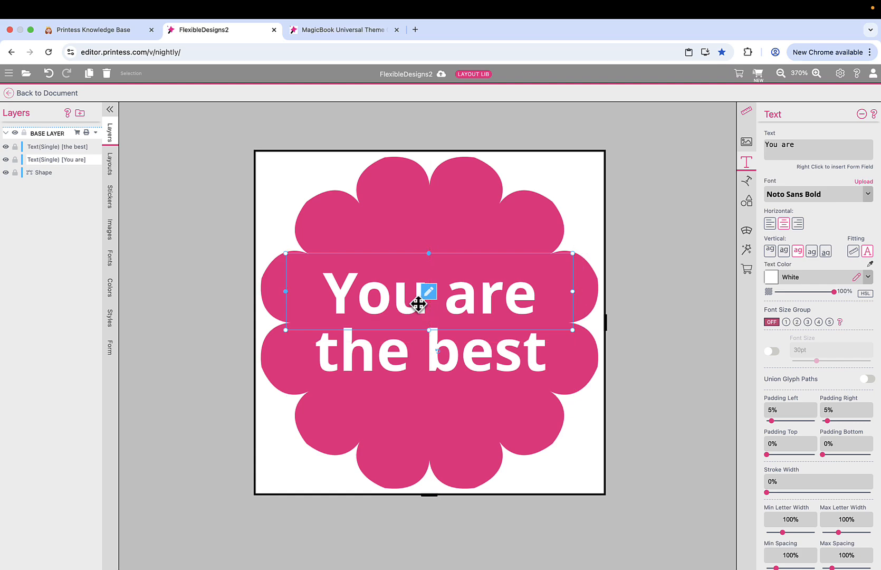
left_click(12, 93)
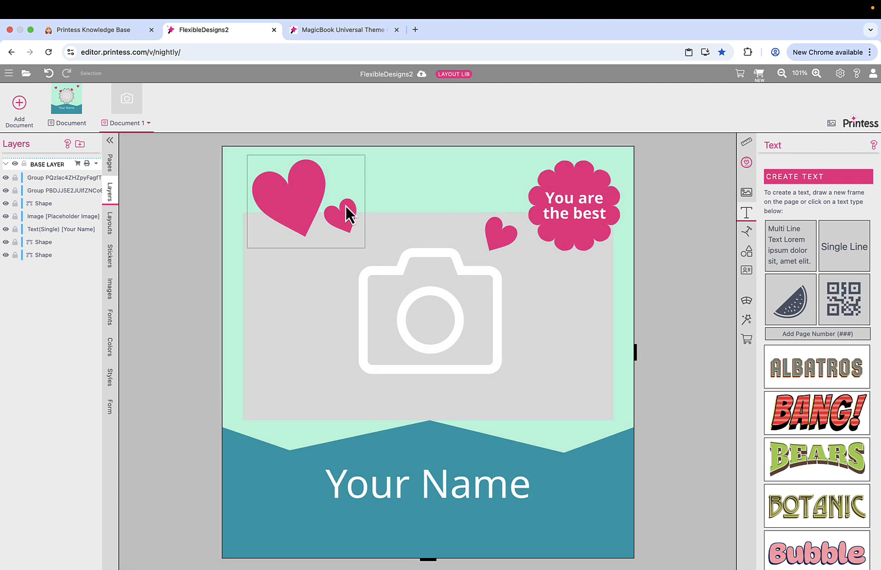
Step: Set the "You are the best" badge group's top distance to 3%
left_click(575, 206)
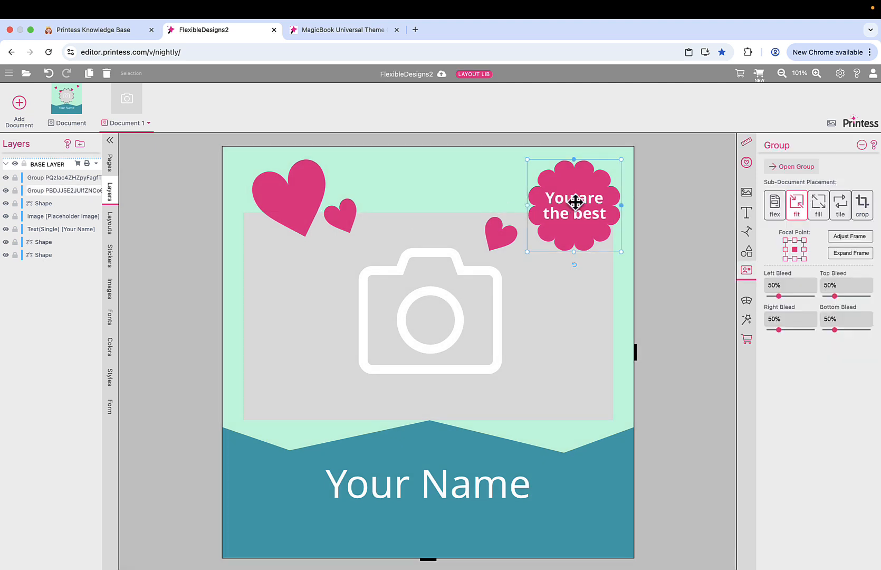
left_click(747, 144)
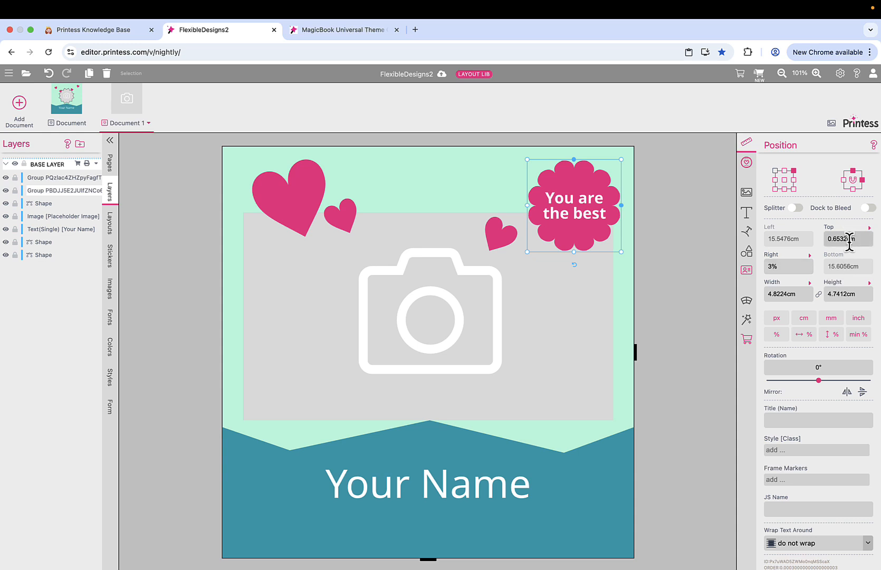
left_click_drag(847, 238, 825, 238)
type("3%")
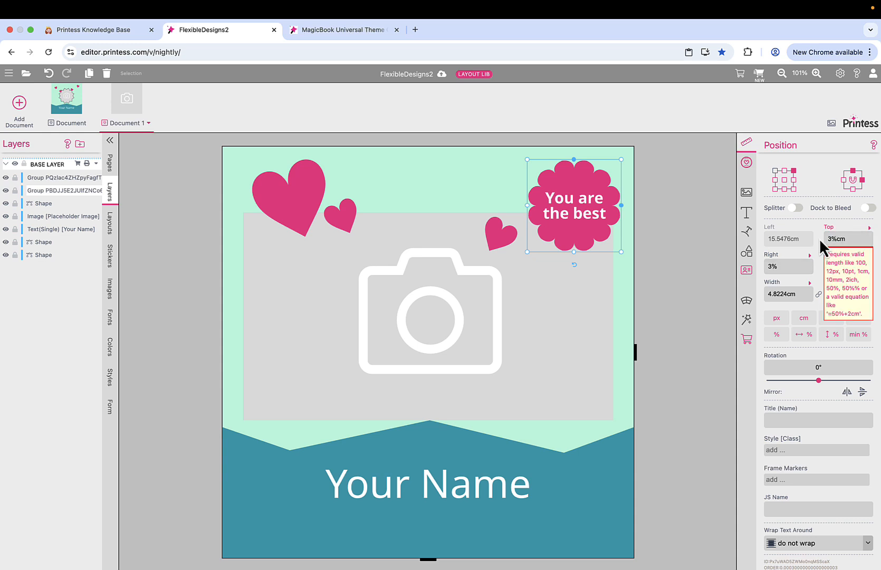
left_click(857, 238)
key("BackSpace")
key("BackSpace")
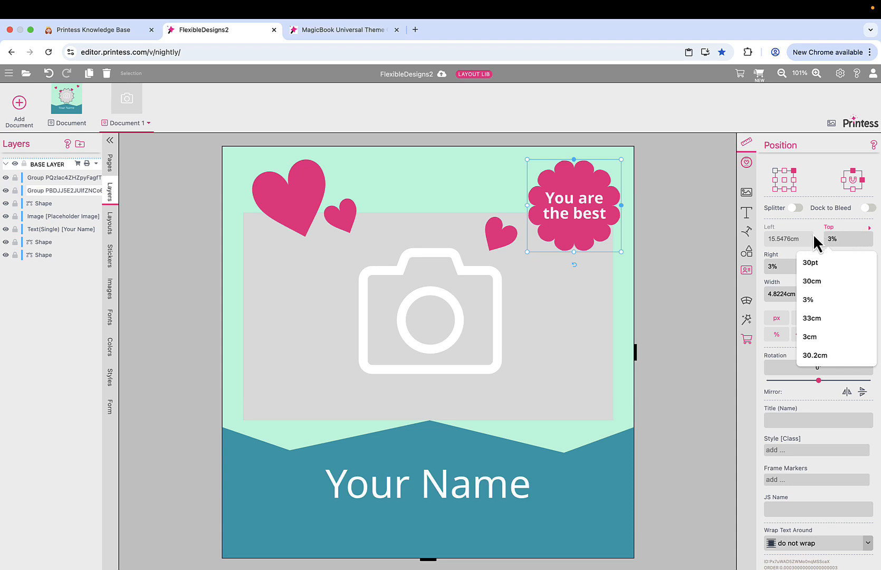
Step: Set the top distance of the group with the large and small hearts to 5%
left_click(318, 220)
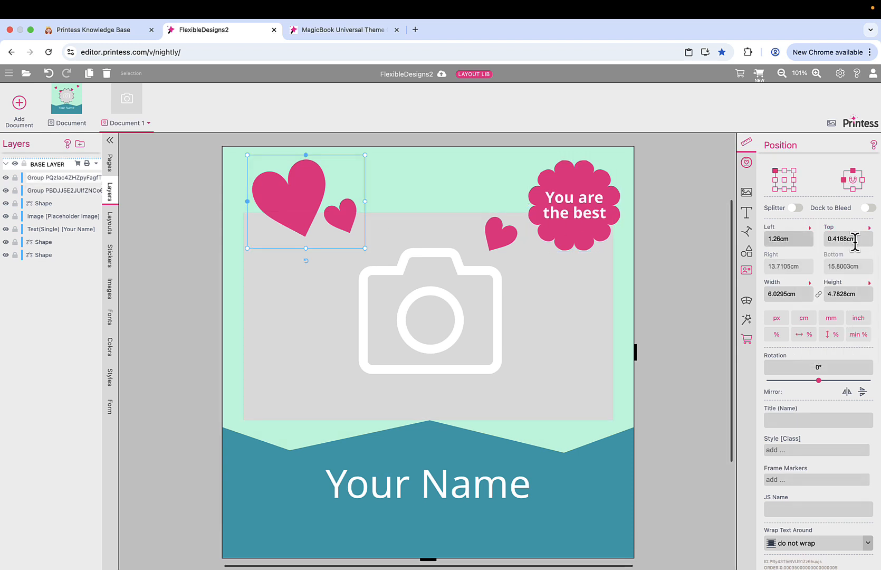
left_click(850, 239)
type("5")
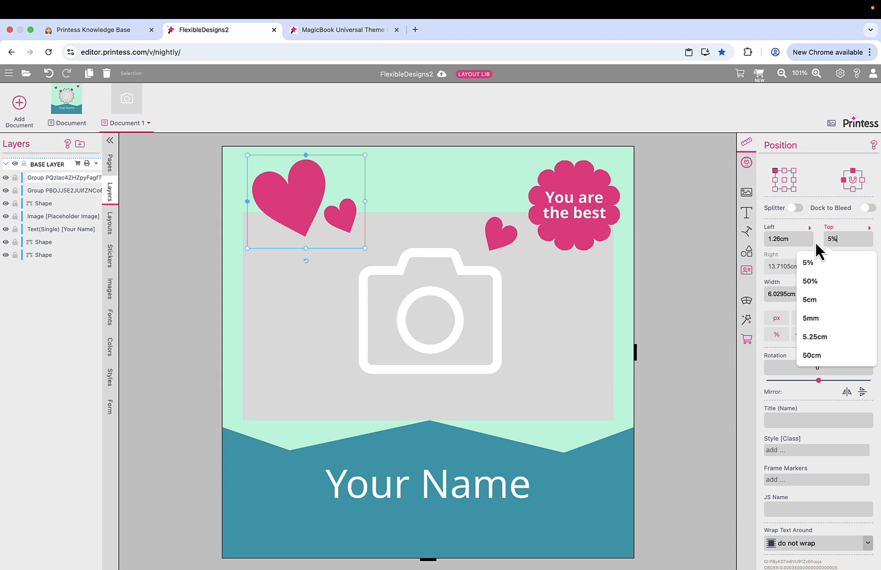
Step: Preview the layout in the buyer view in a moderate landscape and a moderate portrait format, then return to the editor
left_click(759, 74)
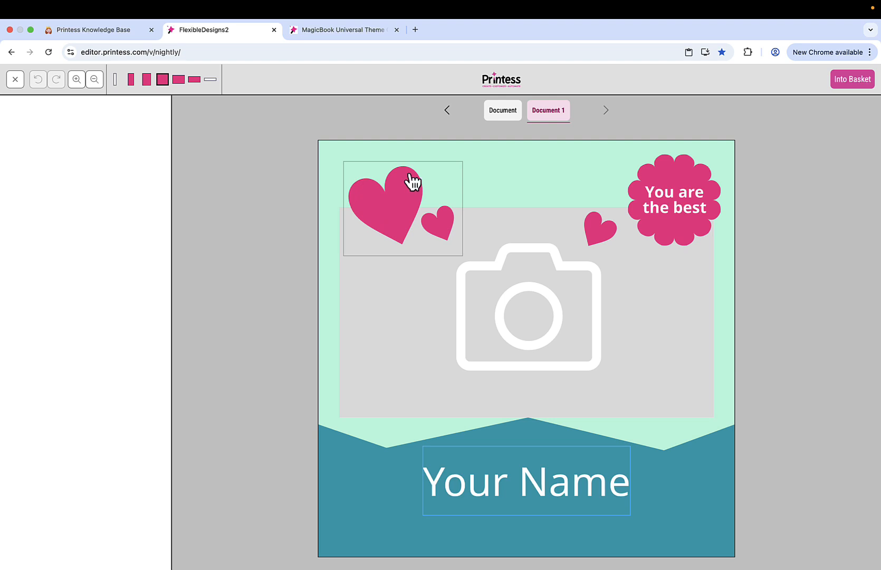
left_click(178, 81)
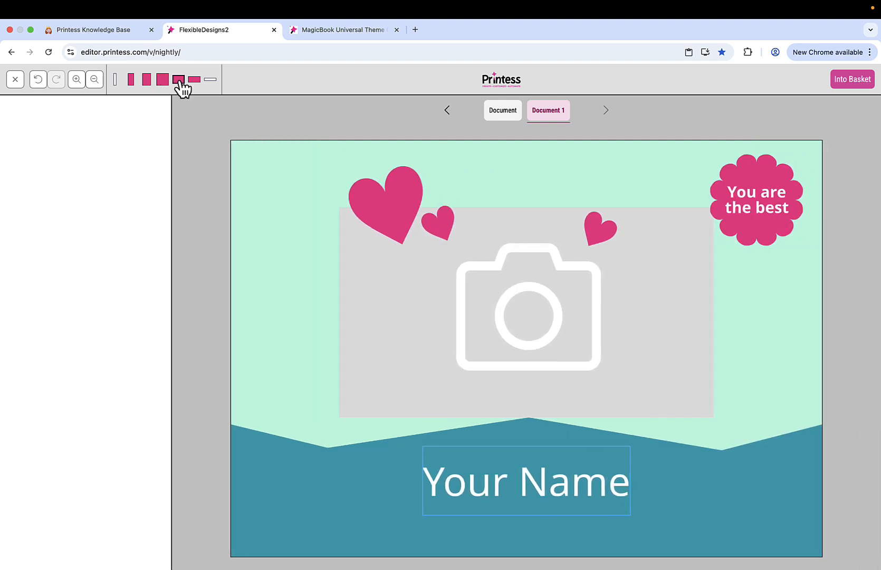
left_click(146, 80)
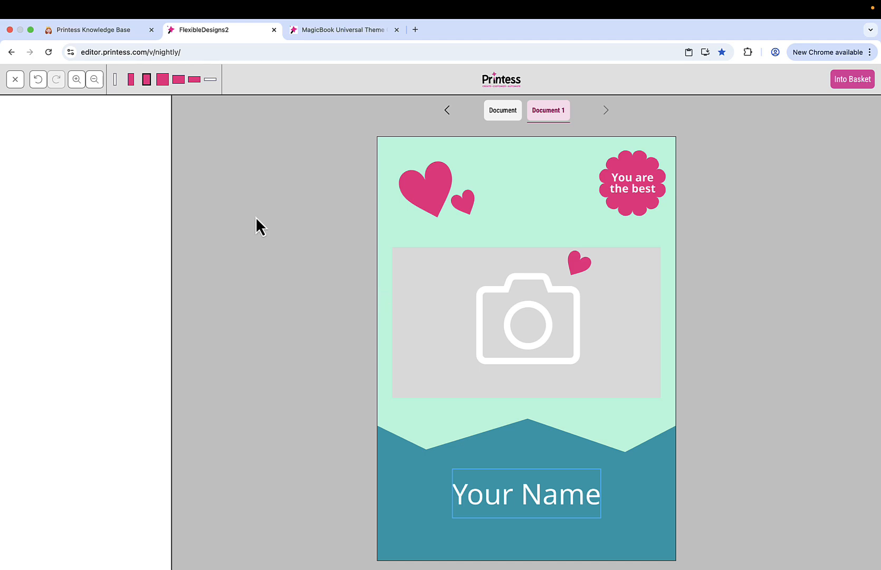
left_click(14, 79)
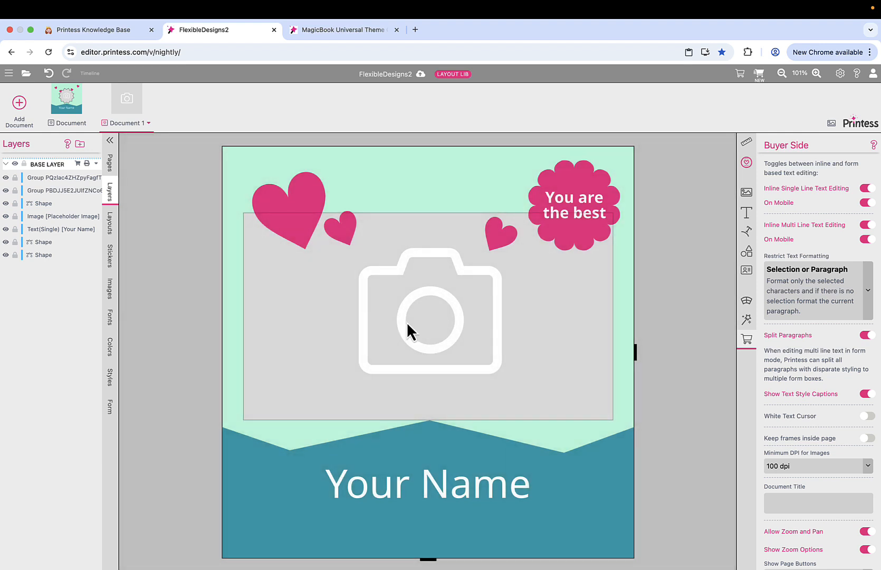
Step: Enable the buyer rights Content and Splitter for the placeholder image, and preview the layout in portrait and square formats
left_click(449, 320)
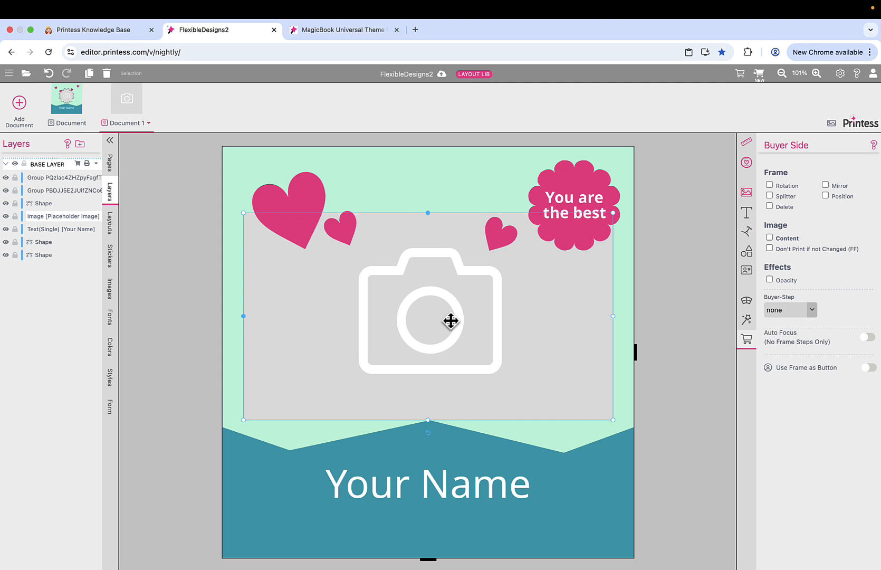
left_click(769, 238)
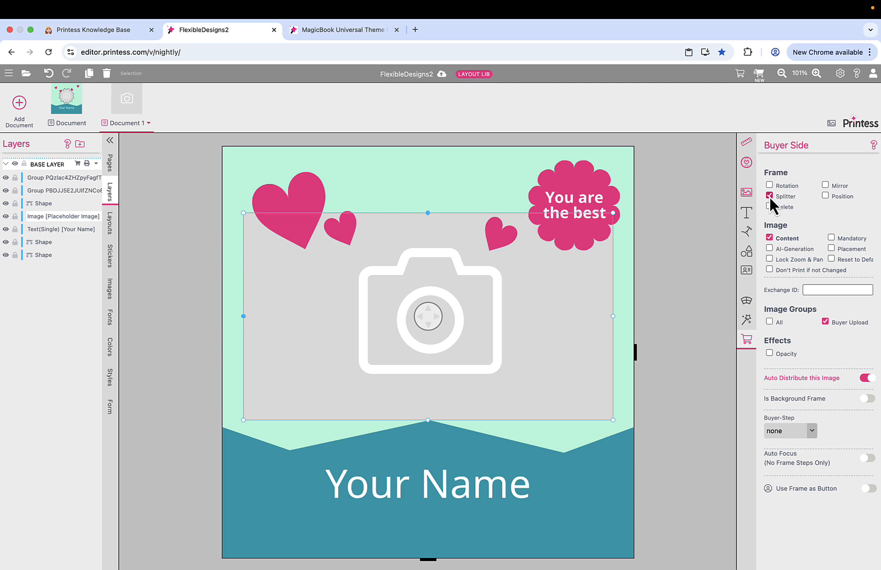
left_click(759, 74)
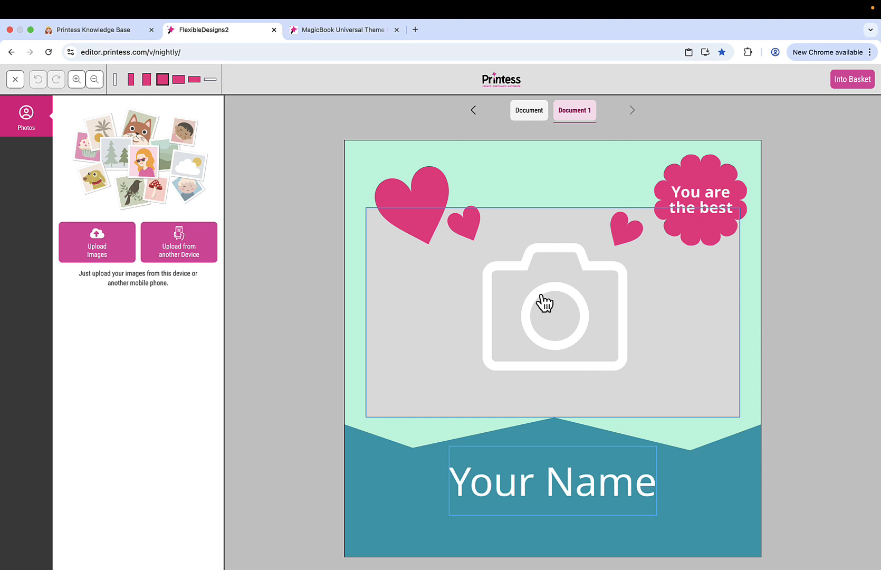
left_click(148, 80)
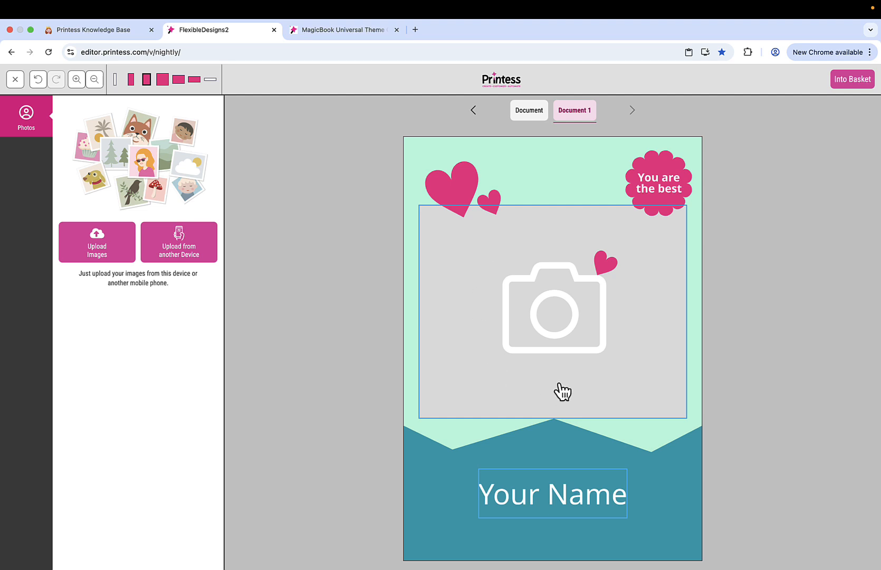
left_click(162, 80)
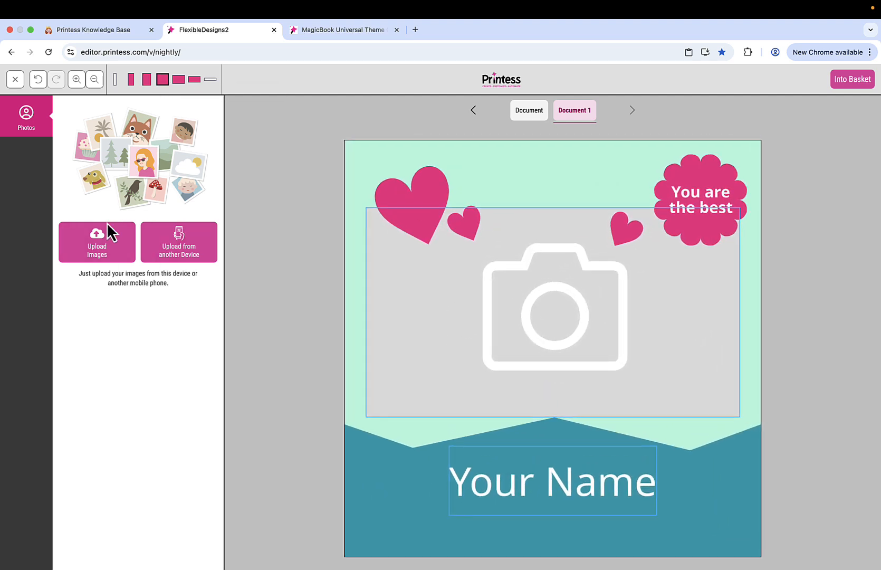
Step: Fill the previewed image frame with an uploaded baby photo and split it side by side into a narrower left and wider right frame
left_click(108, 251)
double_click(338, 370)
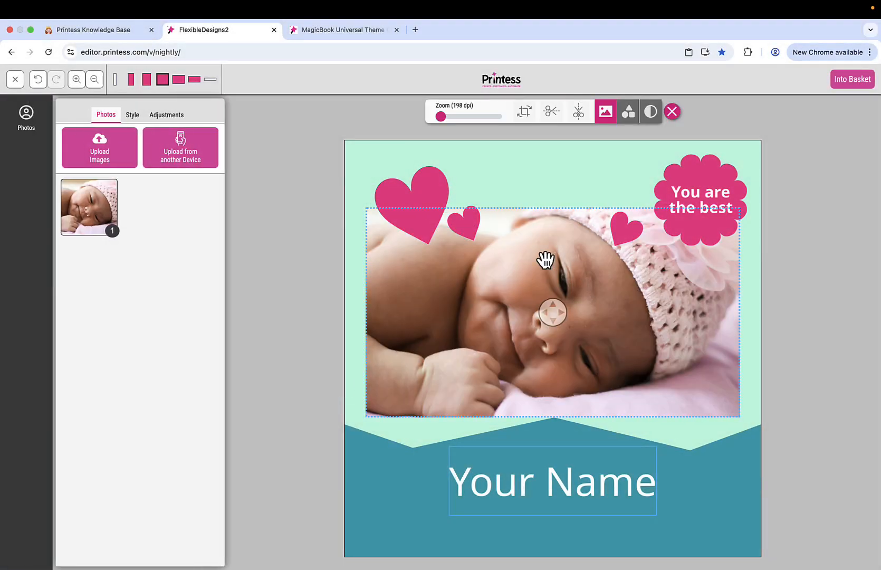
left_click(579, 113)
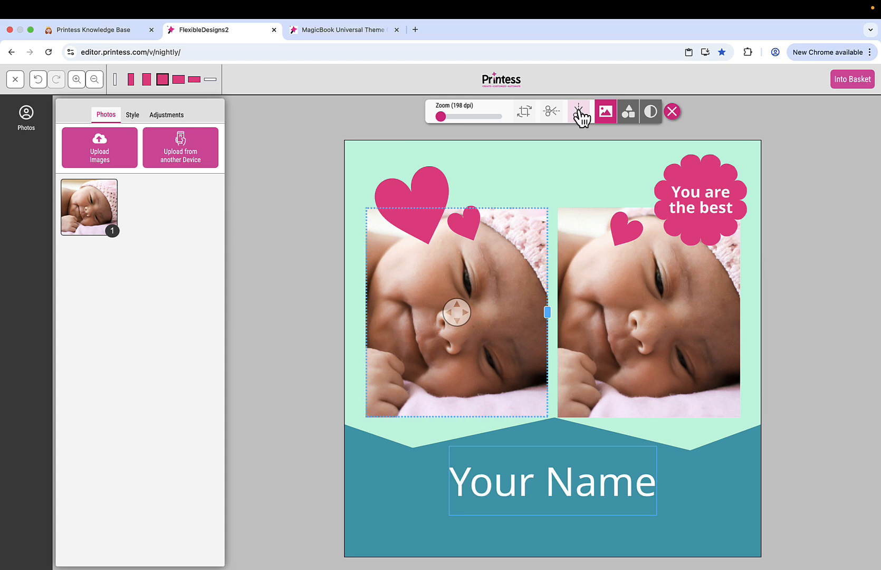
left_click_drag(548, 316, 490, 320)
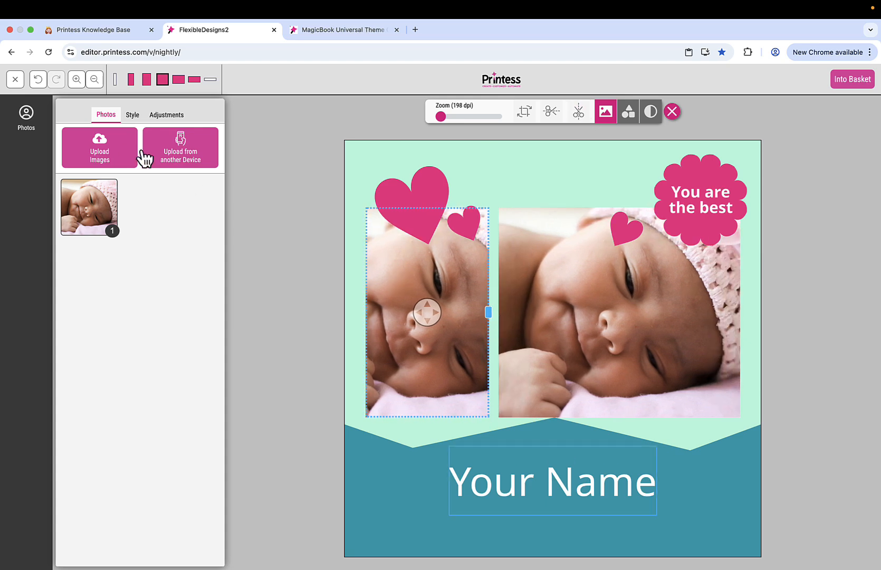
Step: Upload Baby1.jpg into the narrower left image frame and close the buyer preview
left_click(114, 151)
scroll(383, 364, "down", 5)
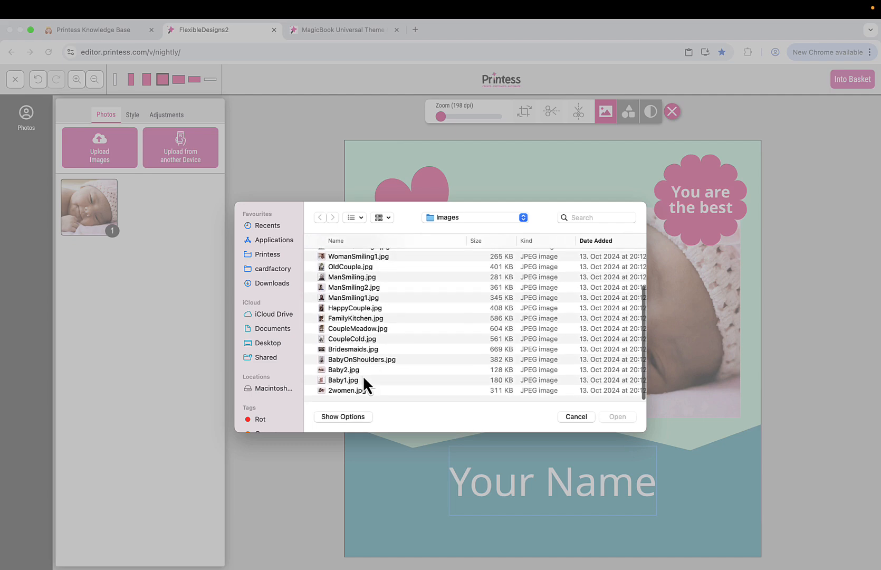
double_click(348, 378)
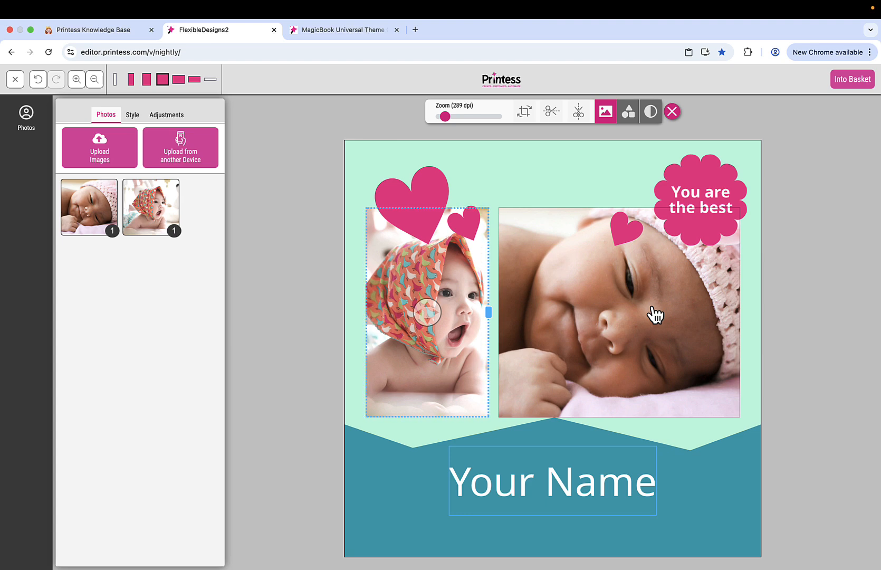
left_click(16, 79)
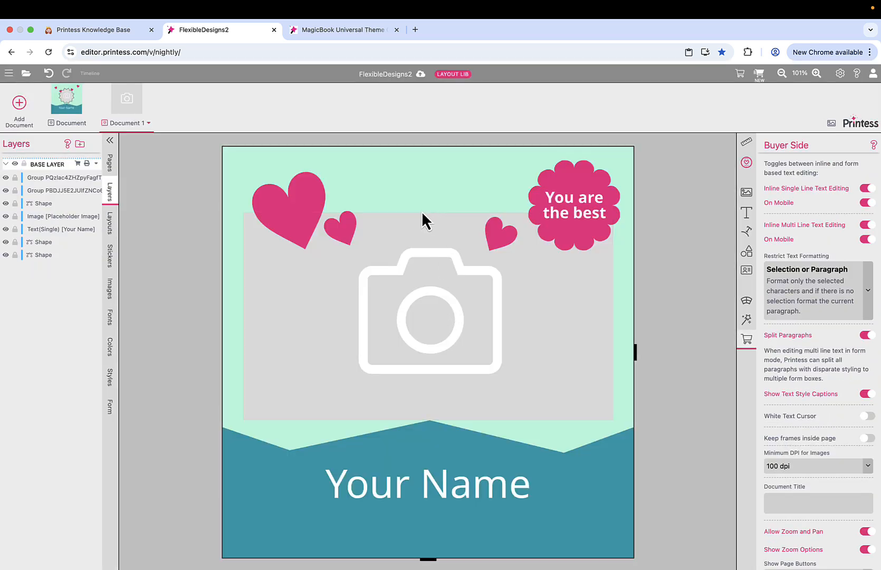
Step: Delete the single small heart beside the badge and ungroup the "You are the best" badge
left_click(502, 238)
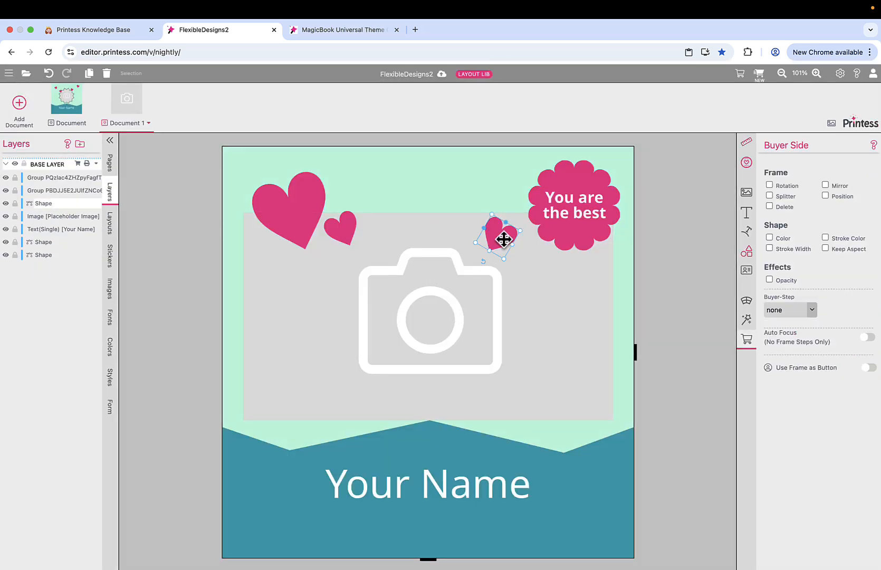
key("Delete")
left_click(594, 223)
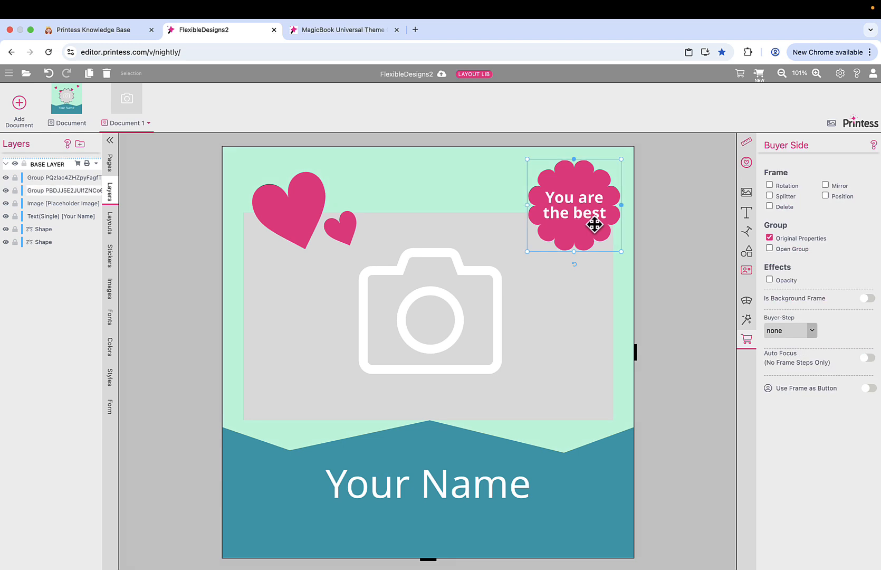
right_click(591, 188)
left_click(629, 426)
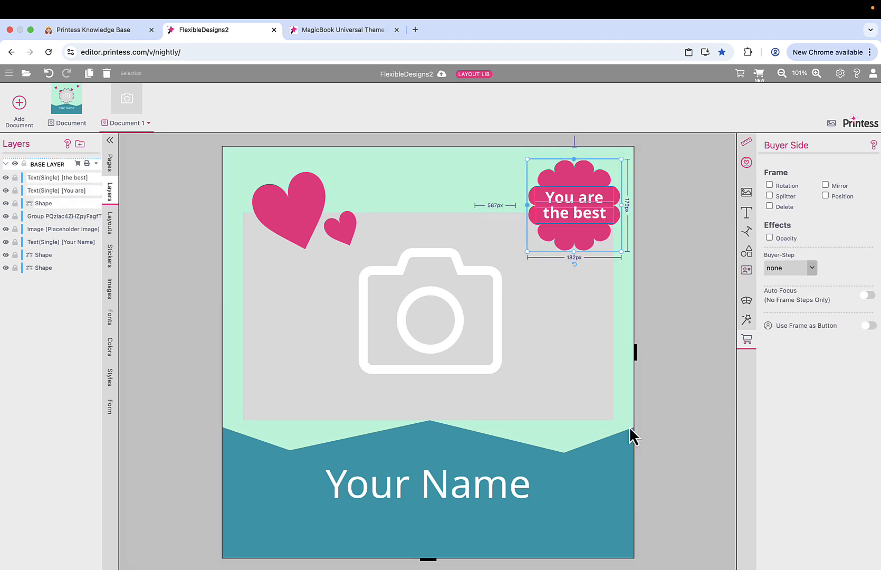
Step: Change the badge's scalloped shape to a rectangle and narrow it together with its text frames from the left side
left_click(746, 253)
left_click(775, 170)
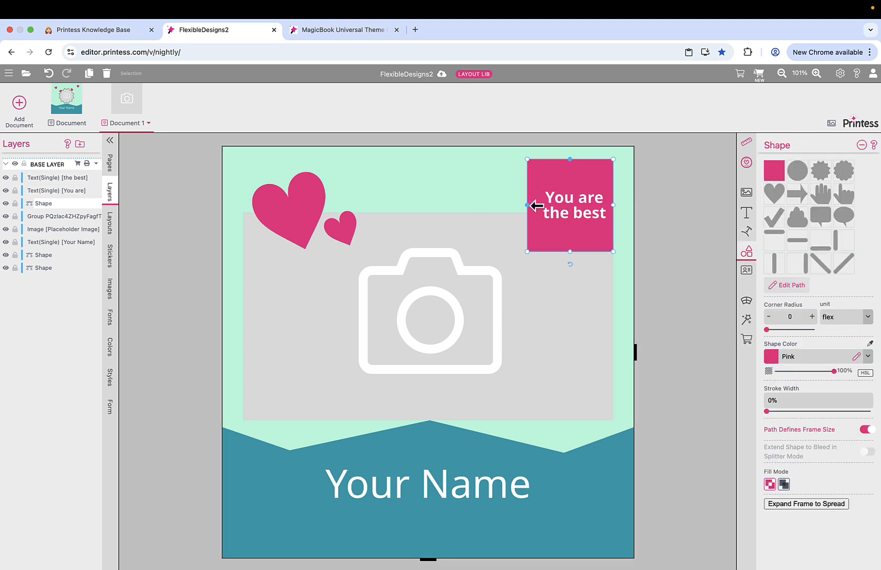
mouse_move(527, 204)
left_mouse_down()
mouse_move(545, 206)
mouse_move(538, 210)
left_mouse_up()
left_click(571, 219)
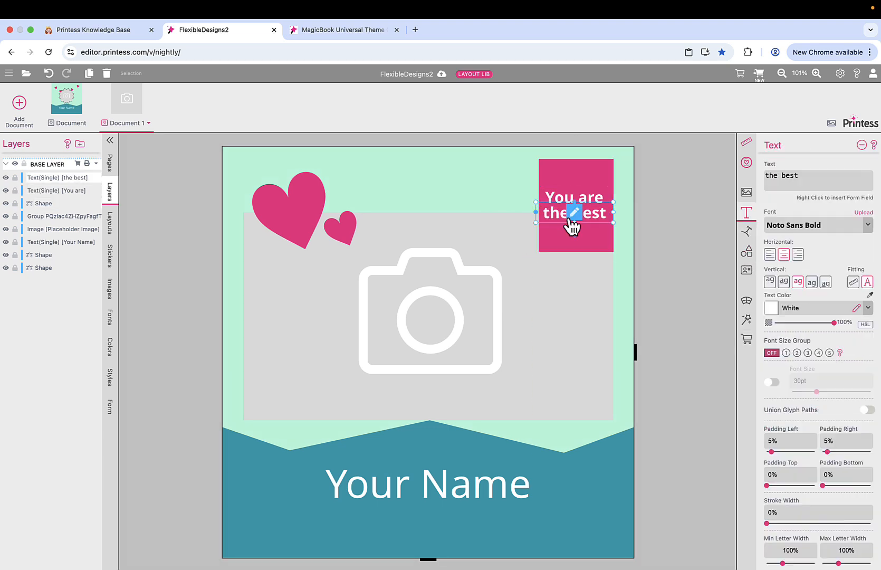
left_click(572, 226)
Step: Add a path point midway along the rectangle's bottom edge and pull it upward to form a ribbon notch
left_click(789, 285)
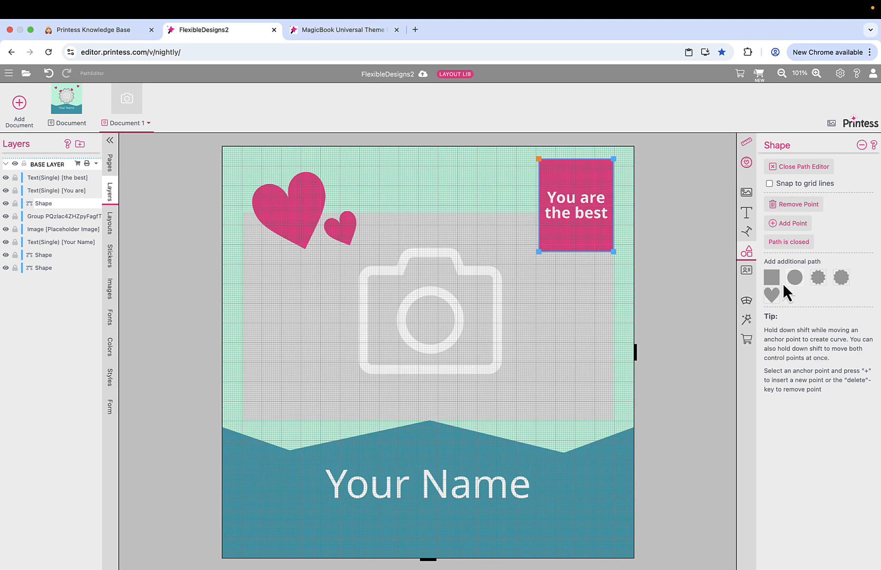
right_click(614, 253)
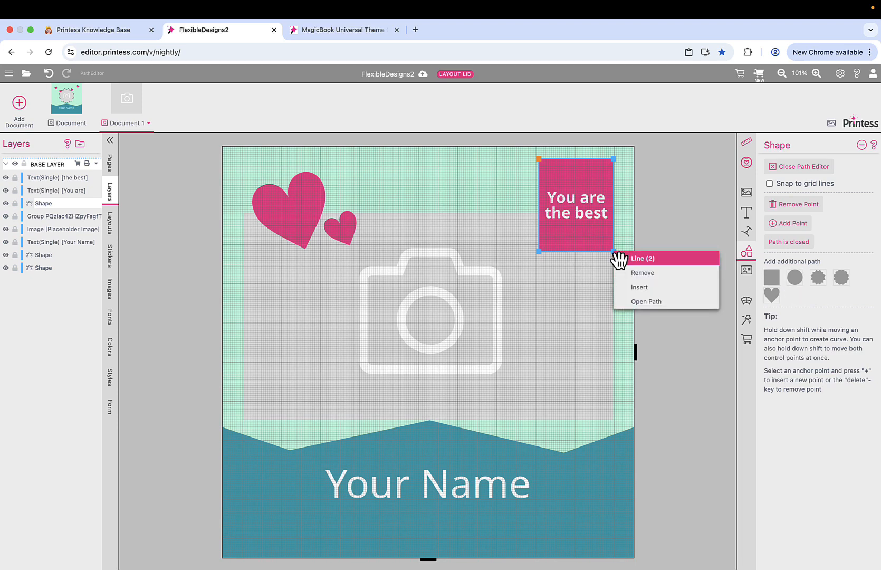
left_click(629, 287)
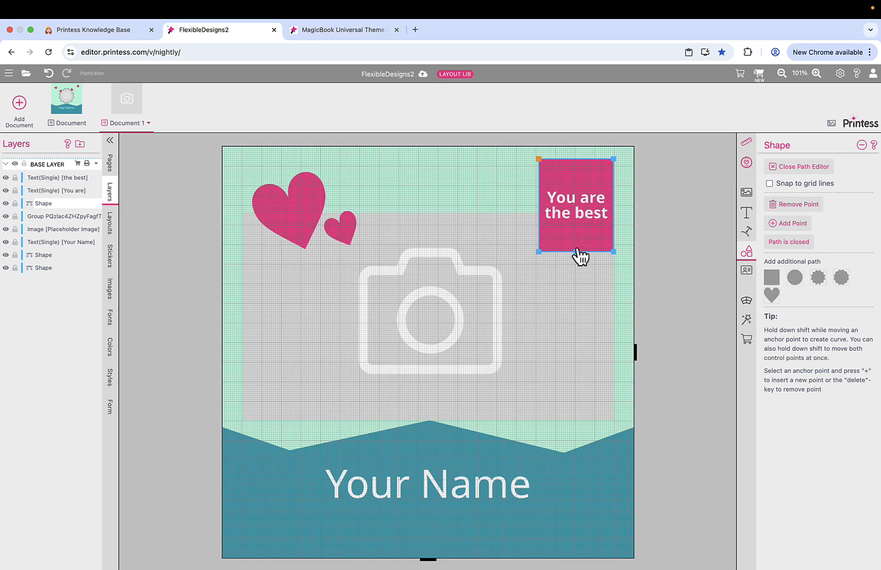
left_click_drag(580, 256, 575, 224)
left_click(796, 167)
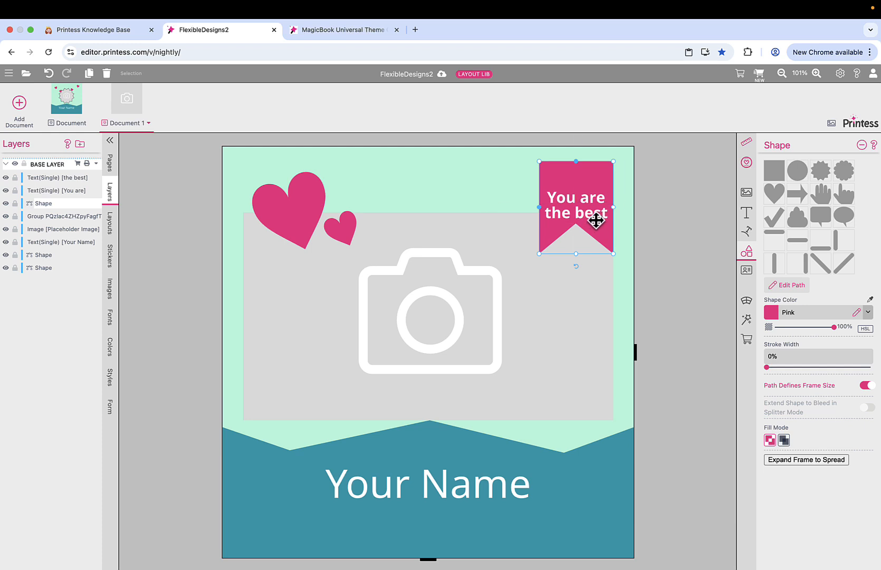
Step: Move the "You are" and "the best" text lines up together, near the ribbon's upper edge
left_click(585, 211)
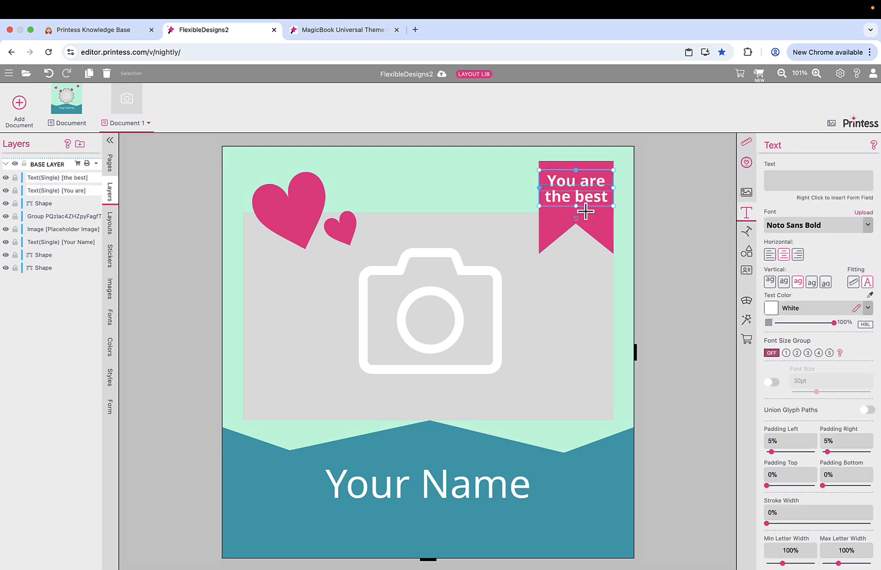
key("Up")
key("Up")
key("Up")
key("Up")
Step: Group the ribbon and its two text lines as a sub-document and place it at the image's upper right, flush with its top edge
left_click(563, 219, "shift")
right_click(562, 220)
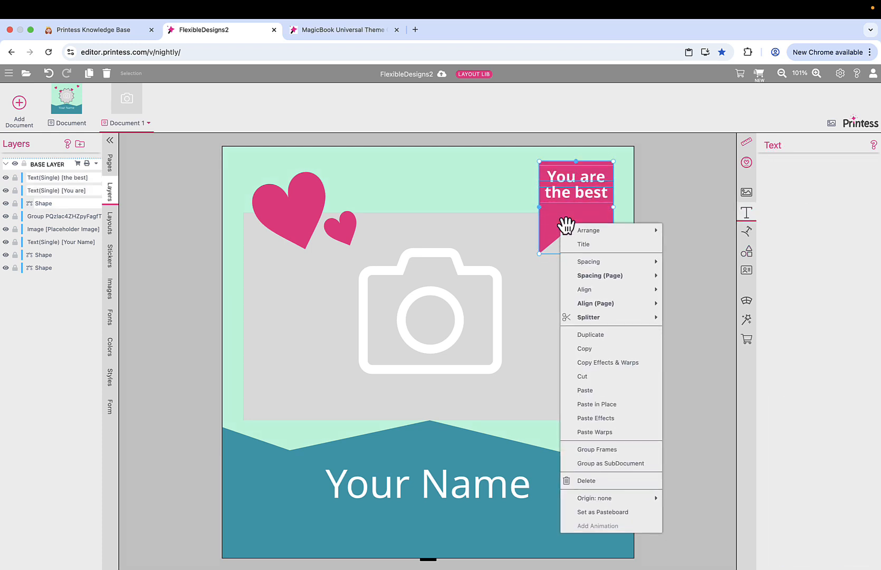
left_click(630, 466)
left_click_drag(580, 182, 567, 230)
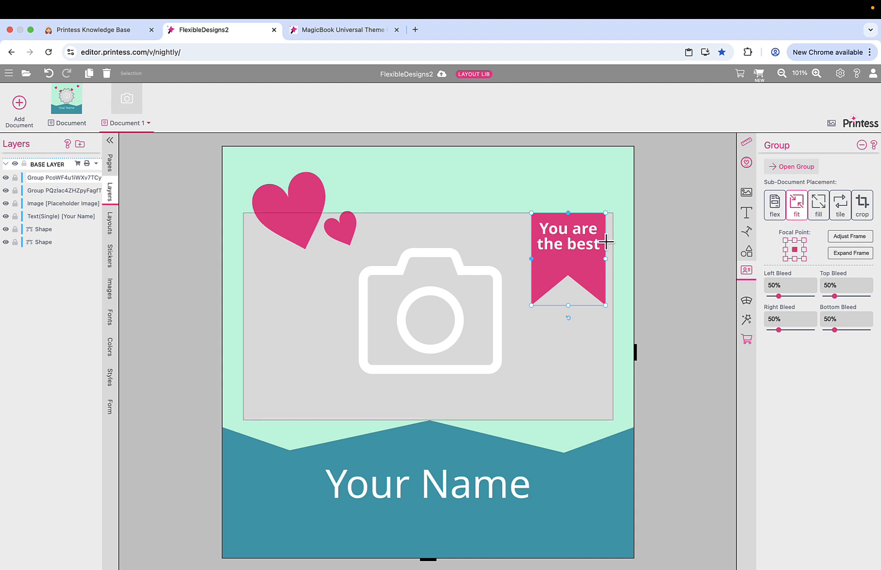
Step: Give the ribbon group a top-centre focal point, anchor it 8% from the right edge, and convert its top offset to a percentage
left_click(795, 240)
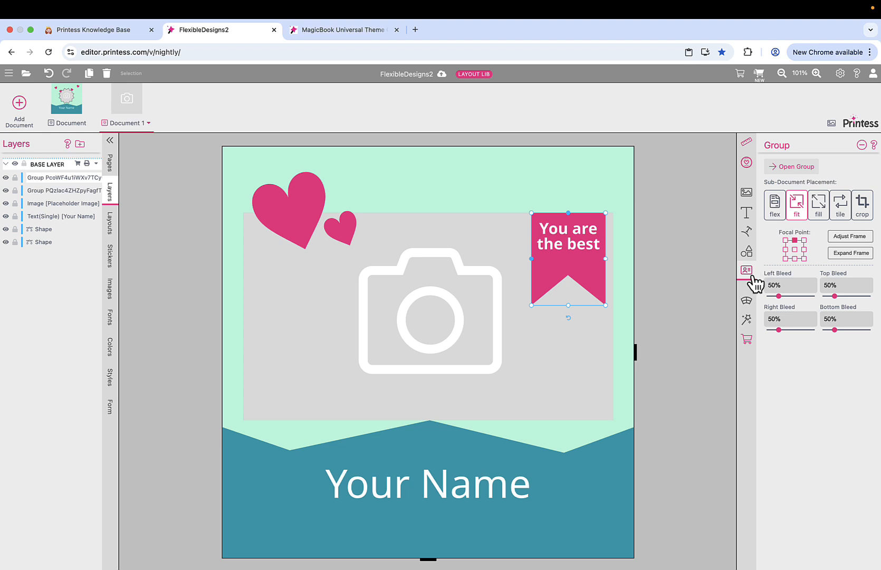
left_click(748, 143)
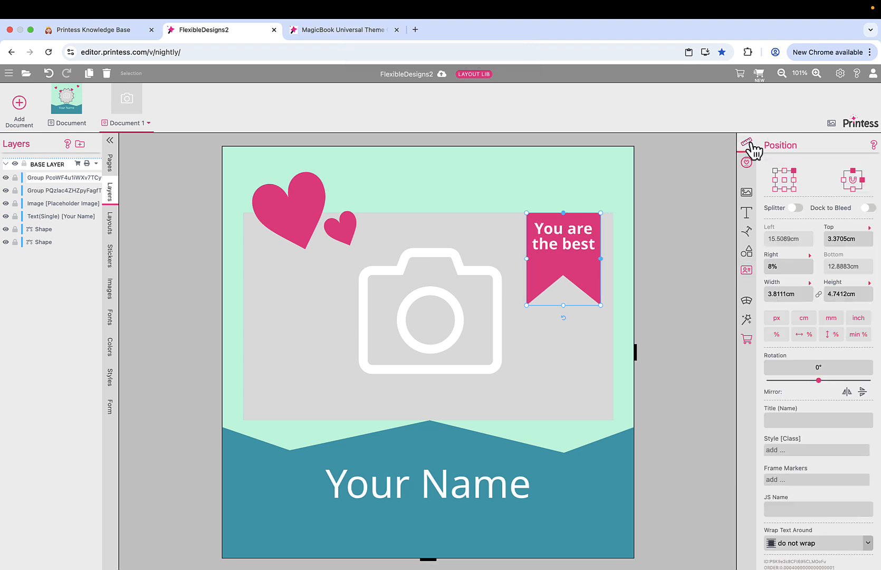
left_click(858, 239)
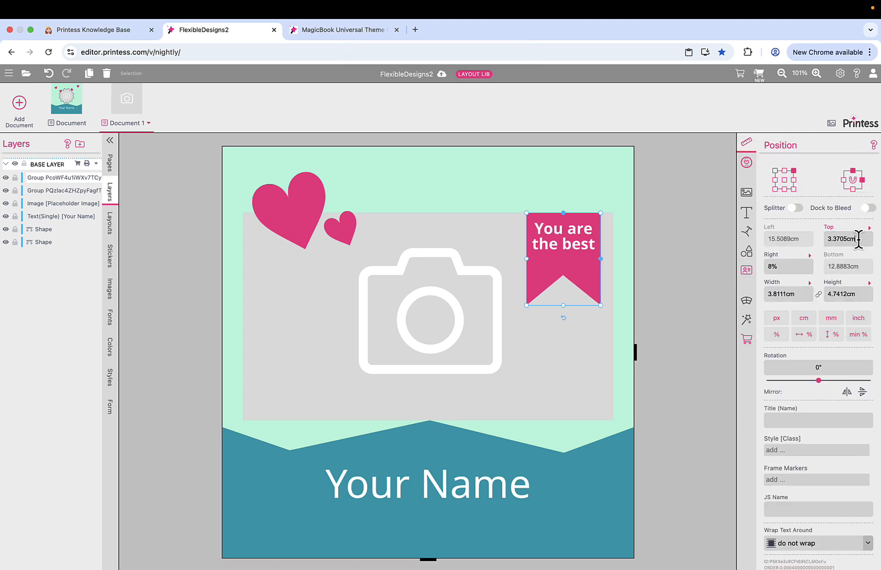
left_click(777, 336)
Step: Preview the layout on the buyer side in landscape and portrait formats to examine how the ribbon and hearts are placed
left_click(758, 74)
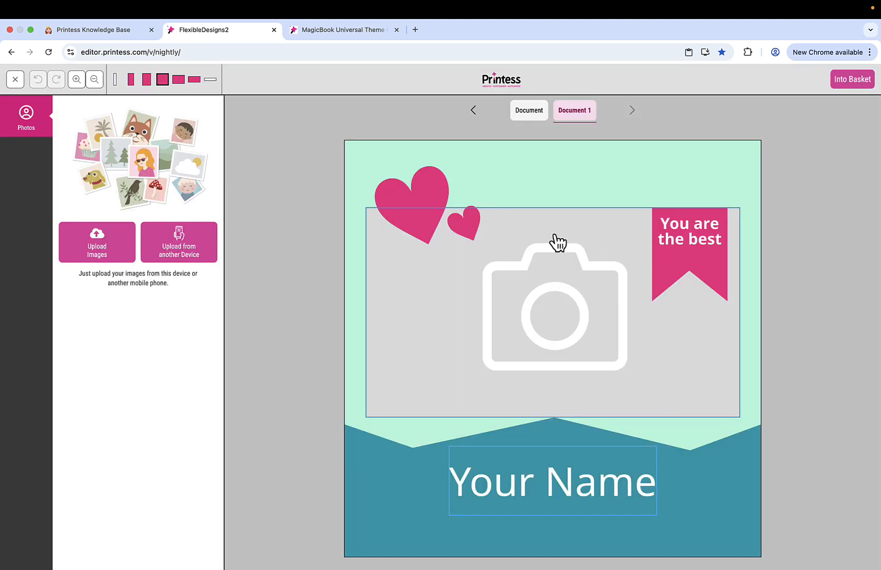
left_click(179, 80)
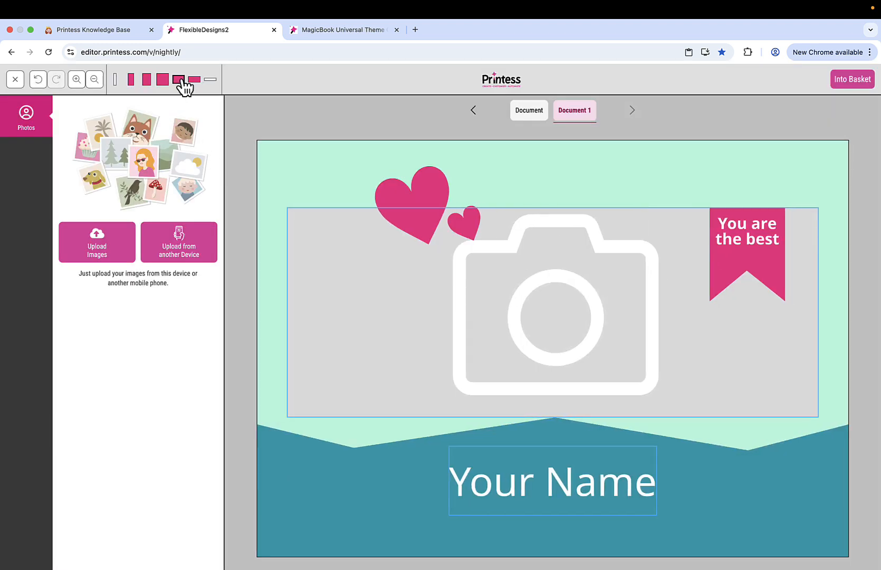
left_click(145, 80)
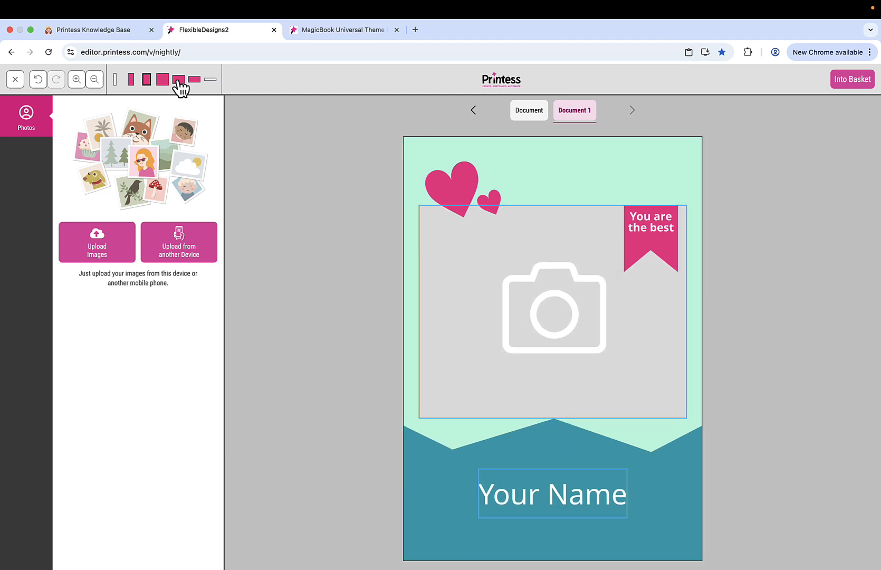
left_click(179, 79)
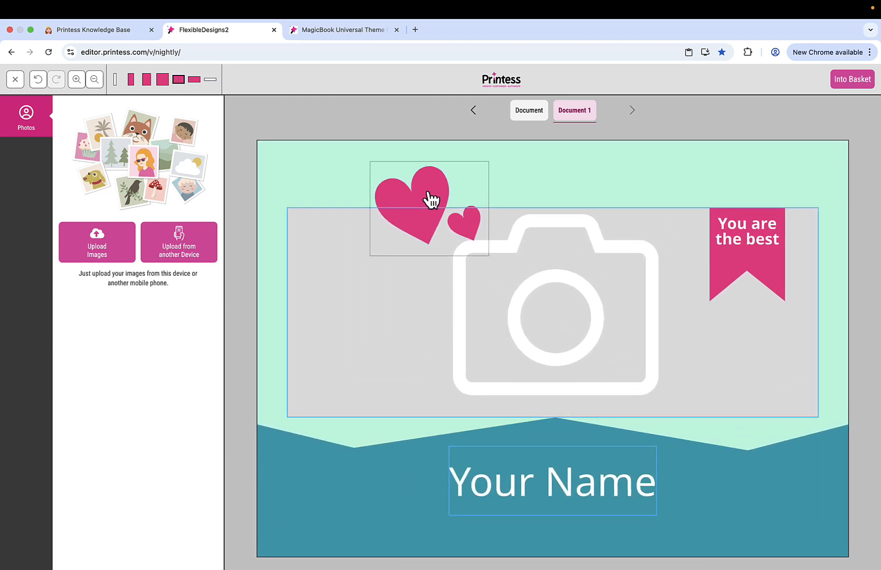
left_click(15, 79)
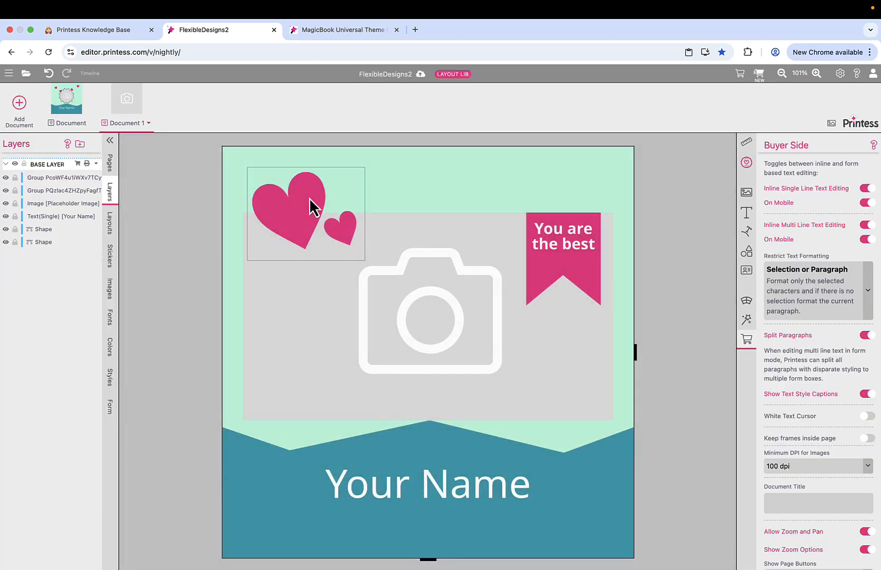
Step: Set the left offset of the hearts group to 3%
left_click(308, 200)
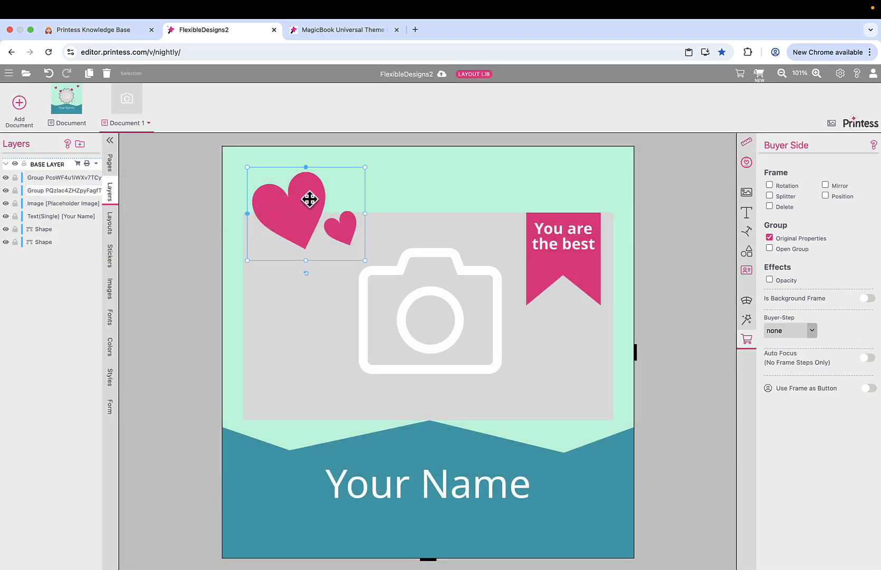
left_click(746, 147)
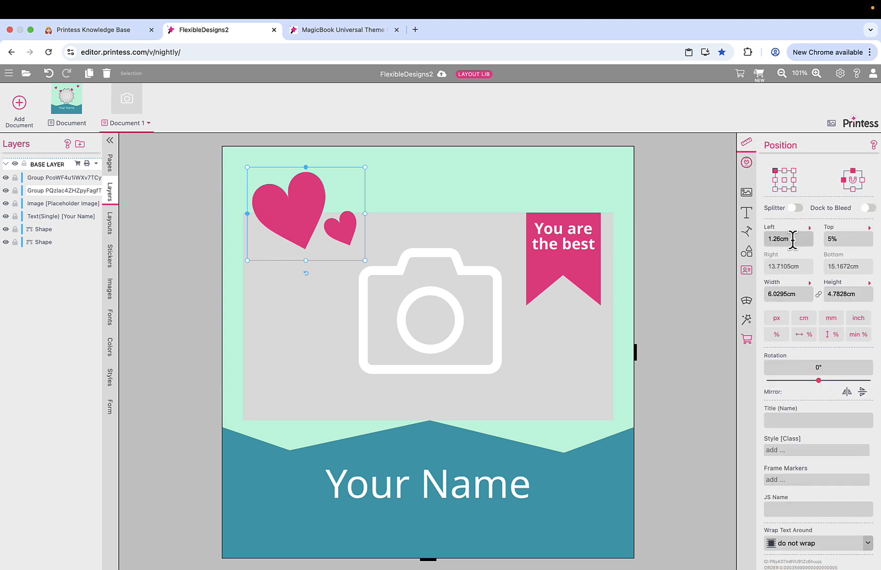
left_click(793, 238)
type("3")
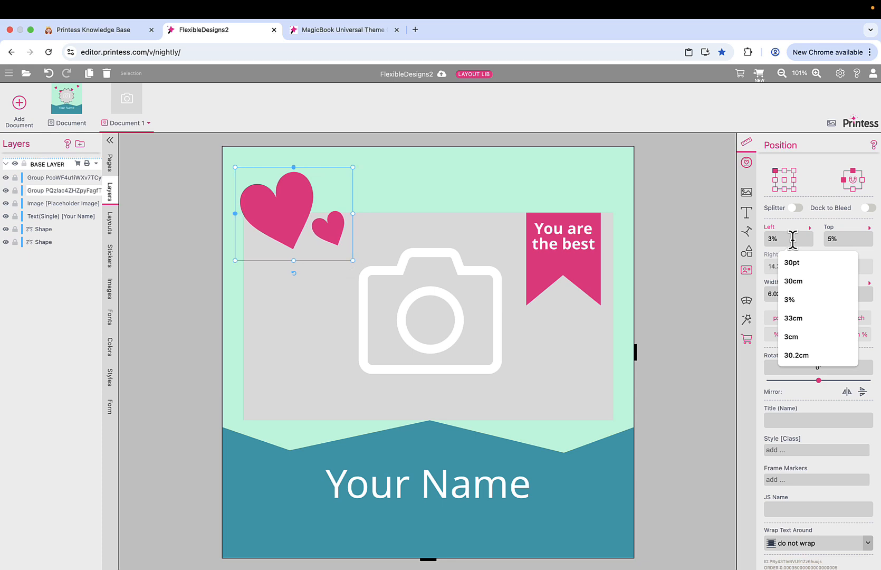
Step: Preview the layout in landscape, square and portrait formats to check the placement of the hearts group
left_click(760, 76)
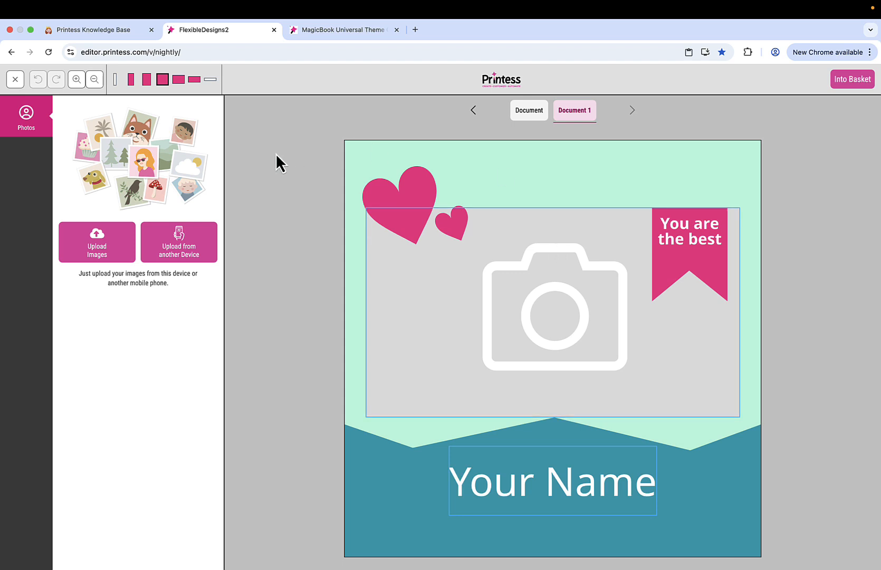
left_click(180, 80)
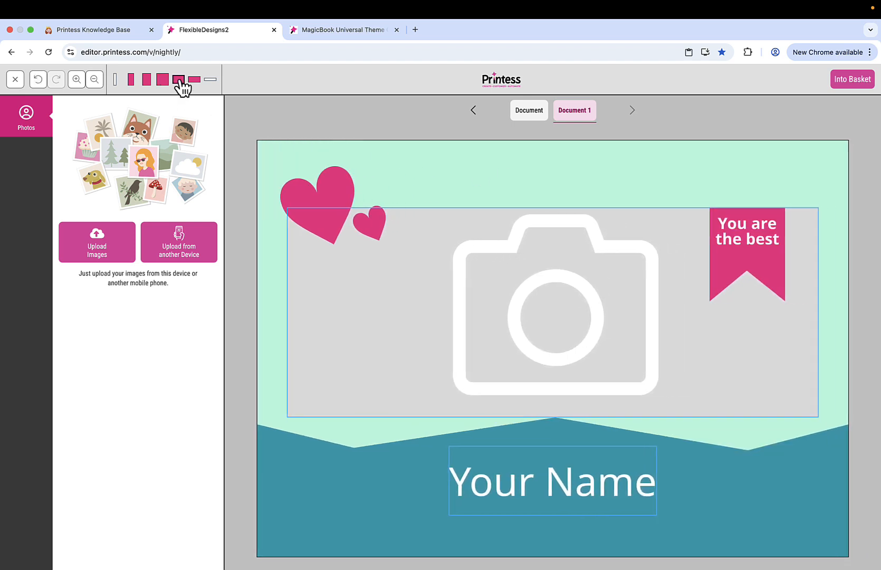
left_click(161, 80)
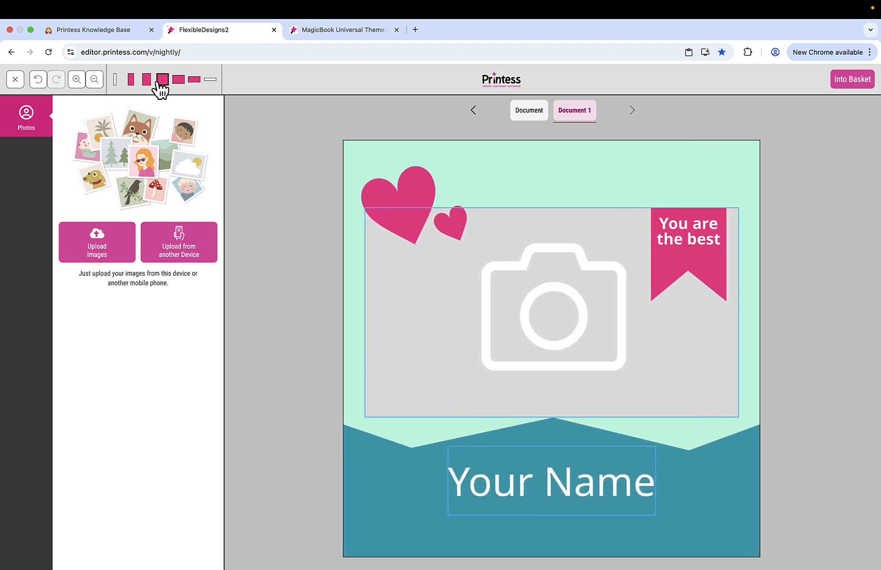
left_click(148, 80)
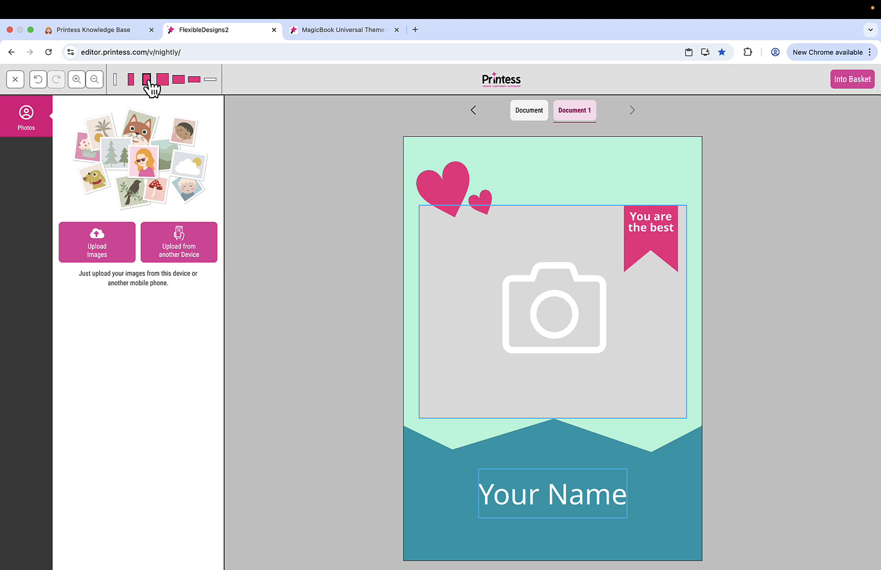
Step: Switch to the MagicBook Universal Theme Cover template to look at its cover-miami layout
left_click(337, 38)
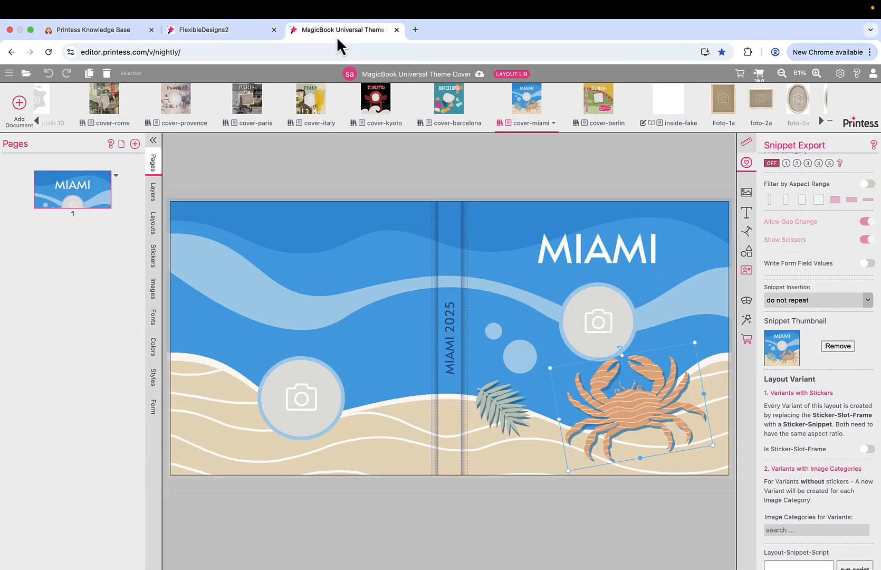